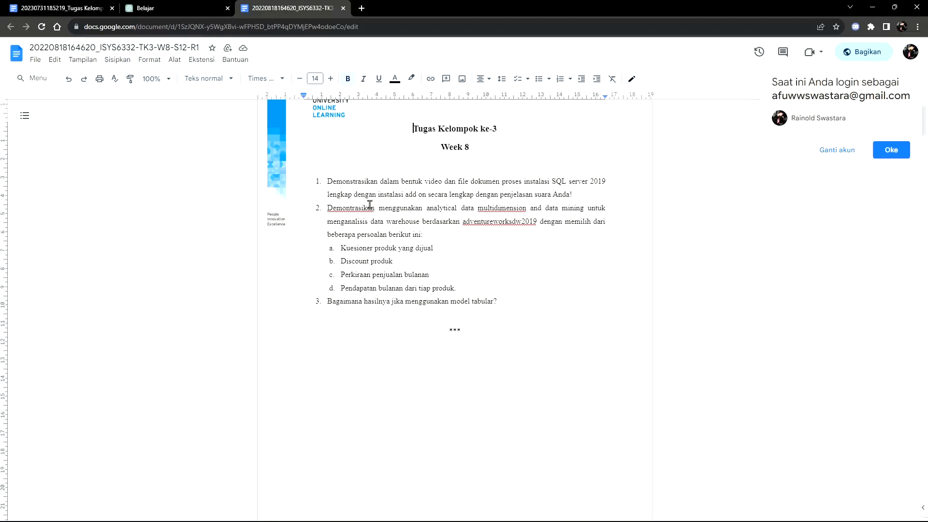
Step: Switch to the remote desktop session and run the downloaded SQL2019-SSEI-Eval.exe installer, minimizing the browser window
left_click(873, 6)
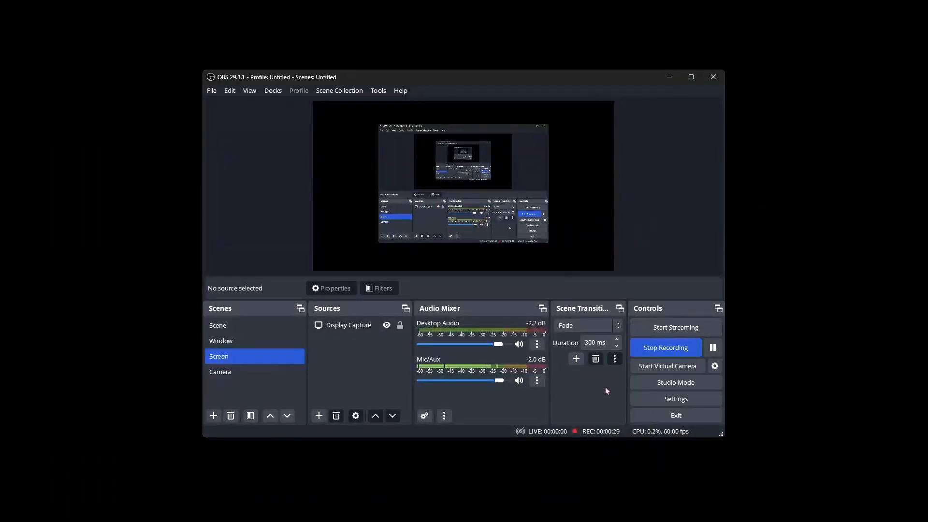
key("ctrl+super+Right")
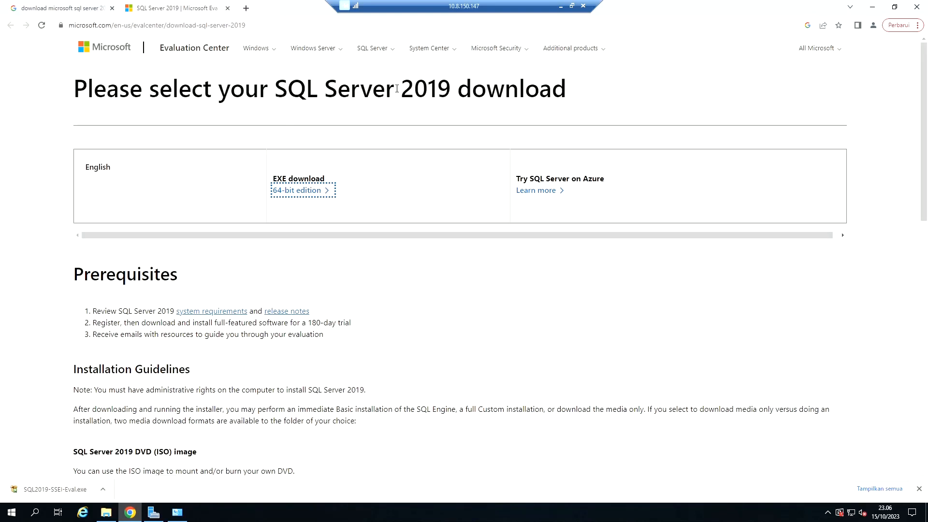
left_click(46, 489)
left_click(873, 7)
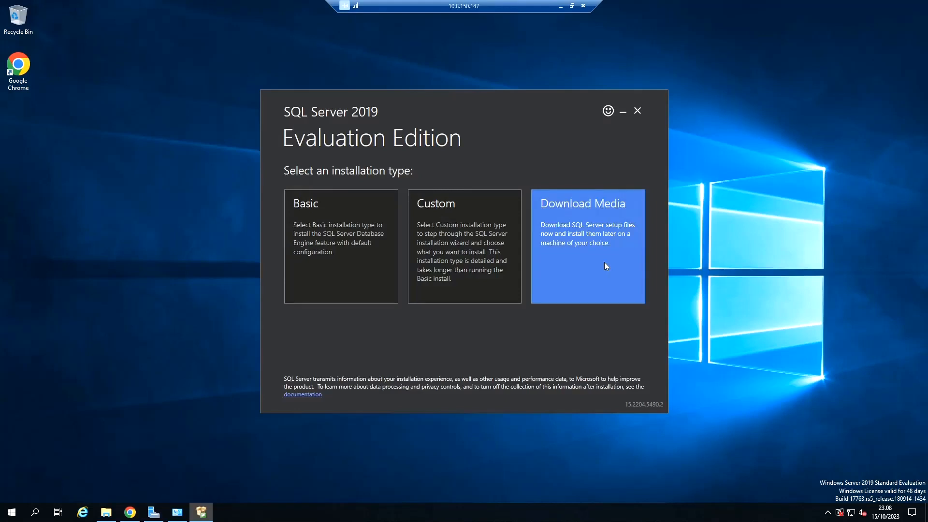
Step: Choose the Download Media installation type and download the English ISO package to C:\Users\Administrator\Downloads
left_click(611, 239)
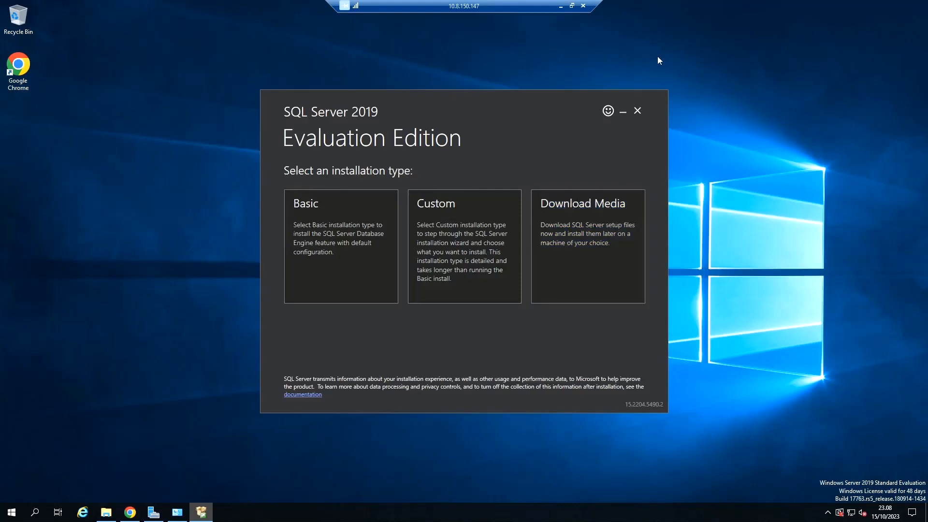
left_click(598, 246)
left_click(366, 261)
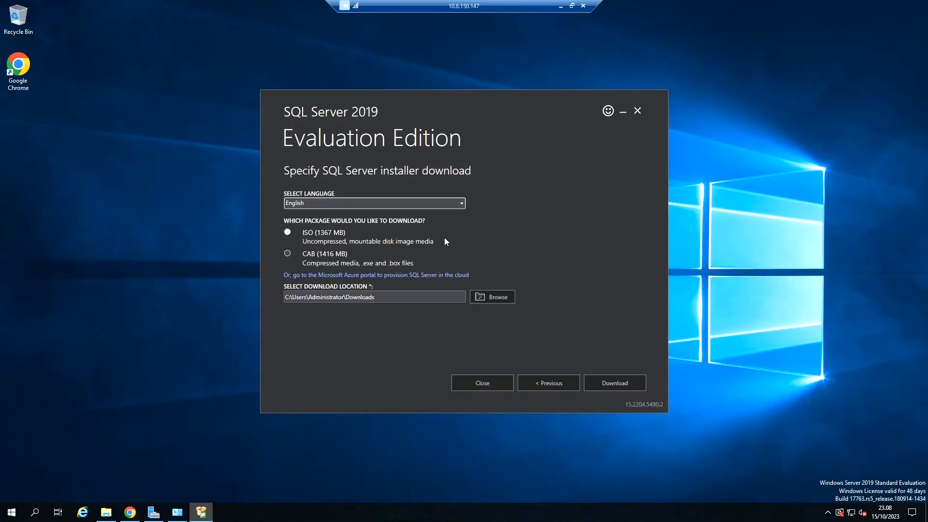
left_click(618, 384)
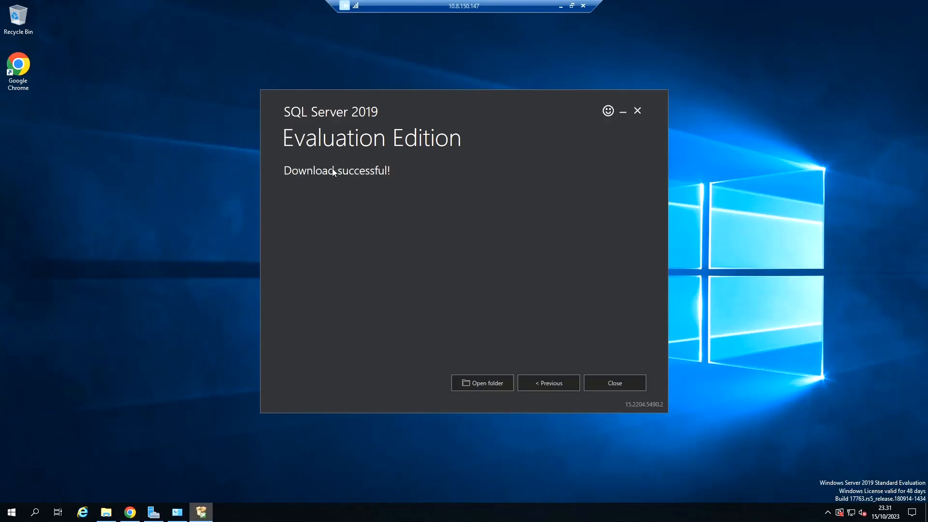
Step: Open the download folder and mount the SQLServer2019-x64-ENU disc image
left_click(487, 382)
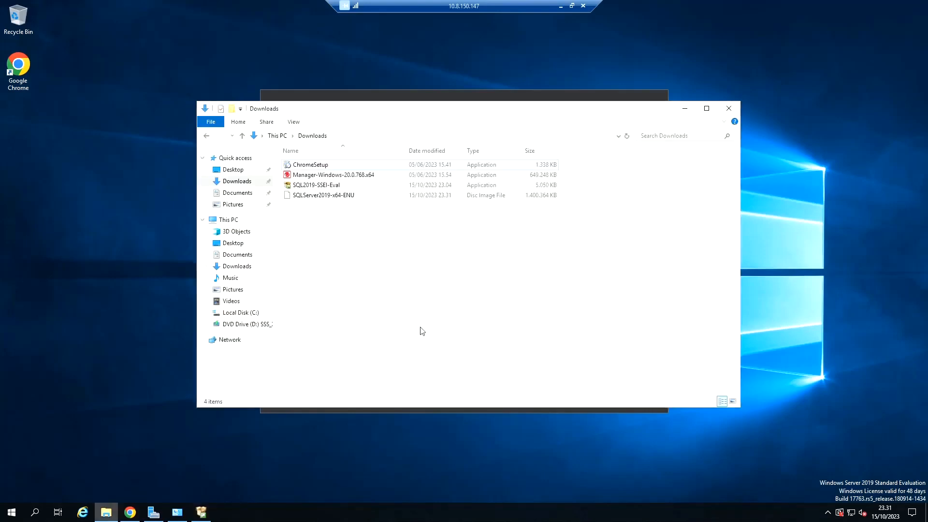
left_click(344, 196)
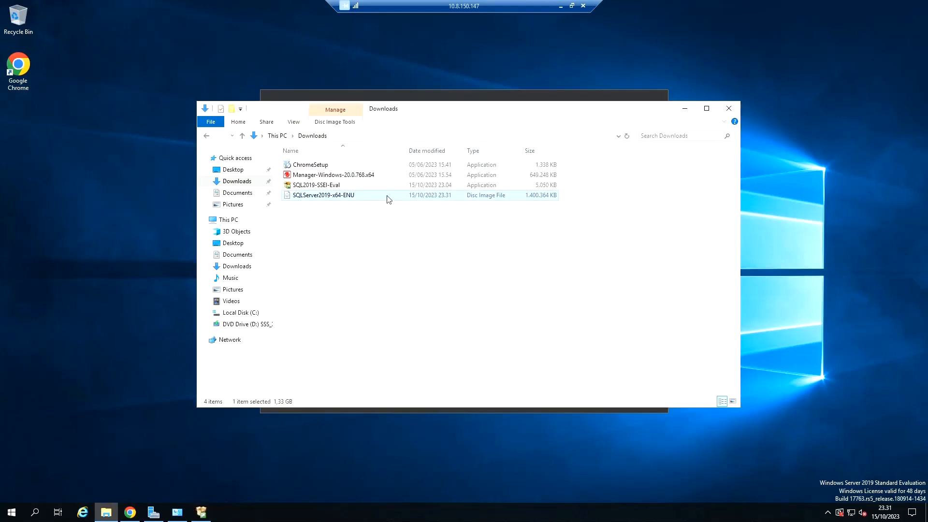
double_click(345, 196)
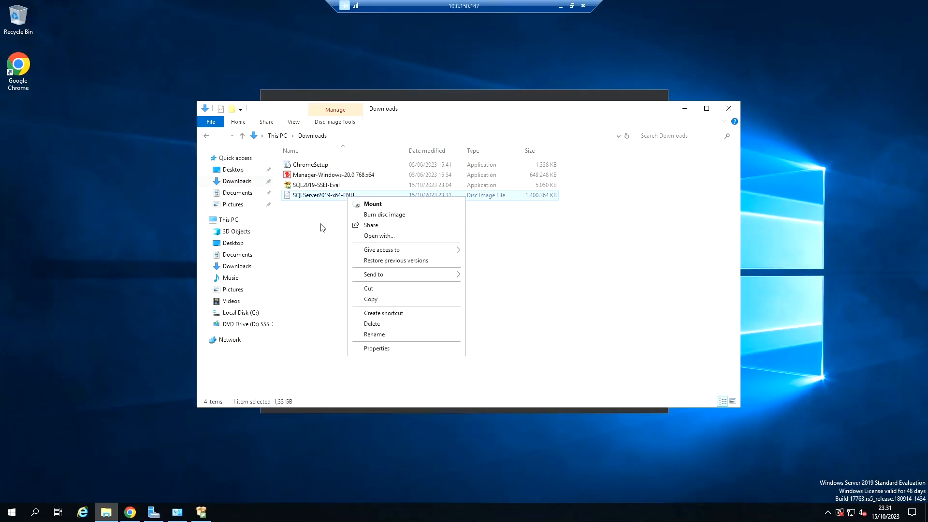
left_click(386, 205)
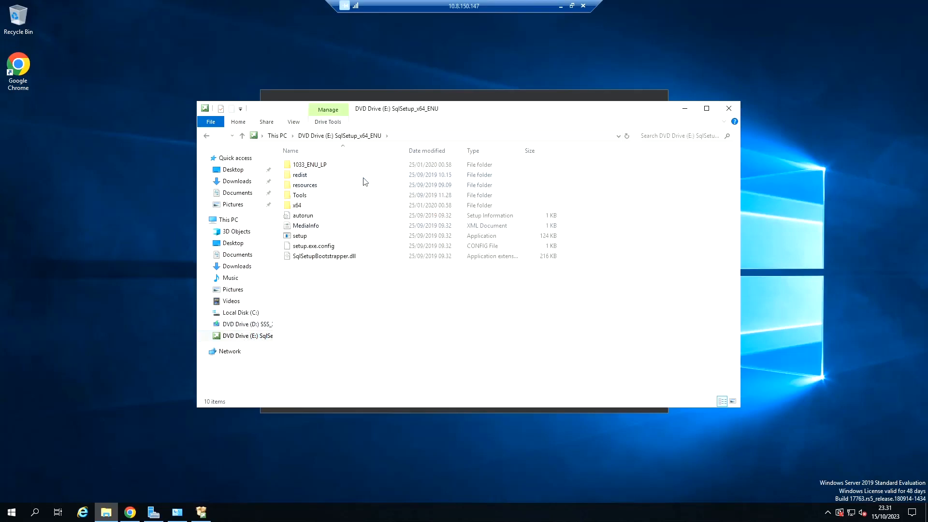
Step: Run setup from the mounted SqlSetup_x64_ENU drive and close the duplicate SQL Server Installation Center window
left_click(320, 237)
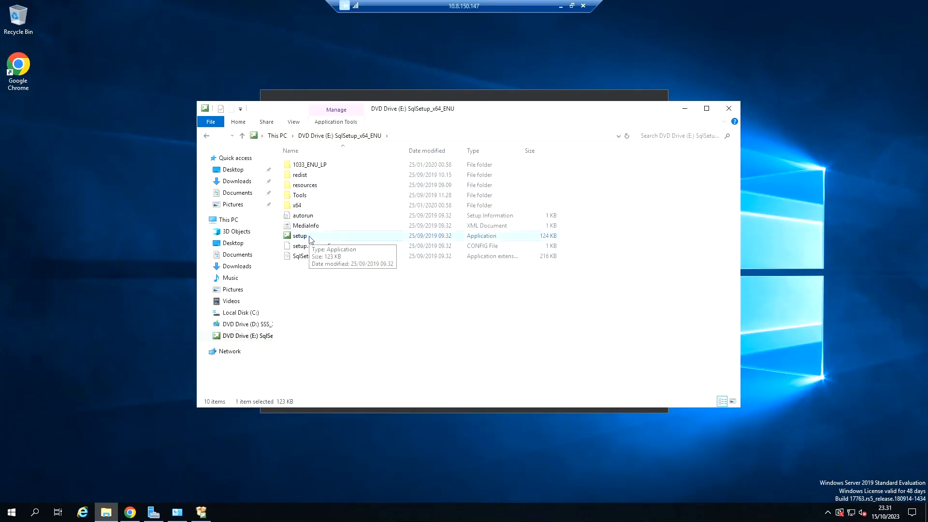
double_click(310, 239)
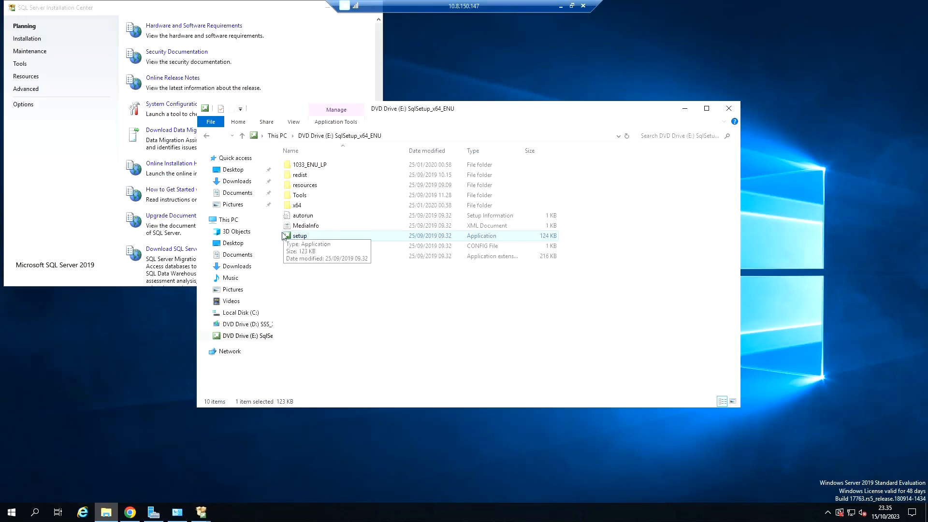
left_click(124, 12)
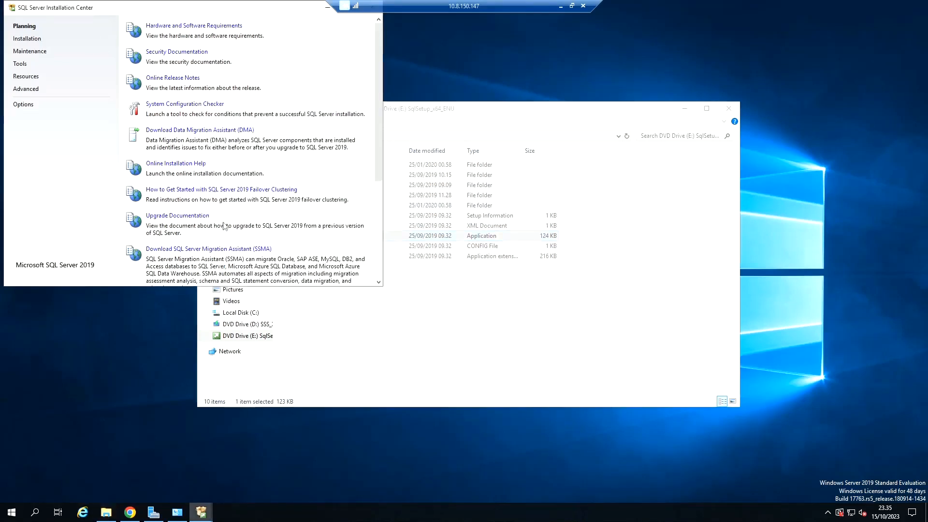
mouse_move(195, 516)
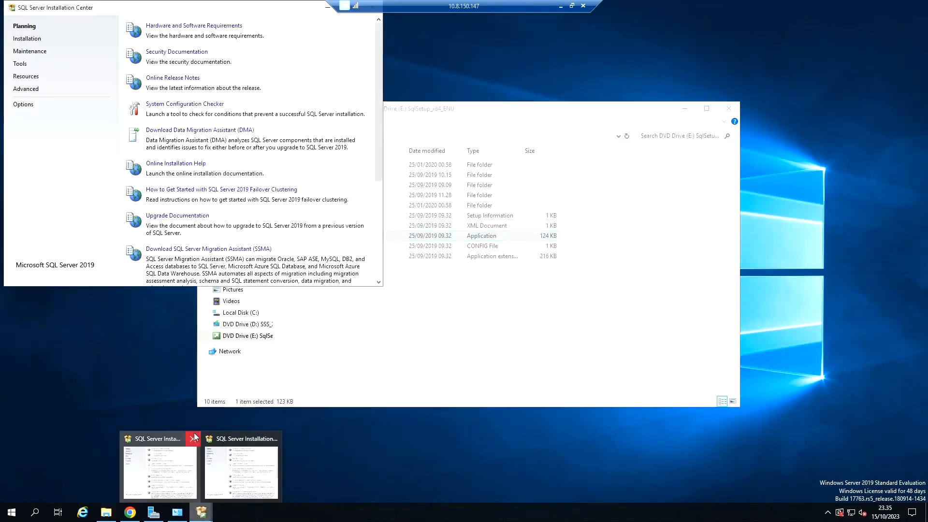
left_click(192, 439)
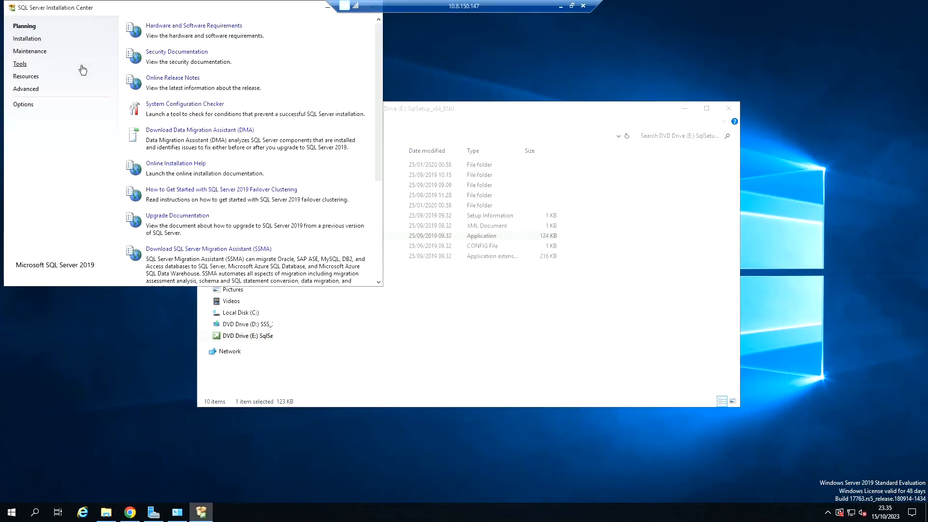
Step: Start a new SQL Server stand-alone installation and proceed with the free Evaluation edition
left_click(26, 41)
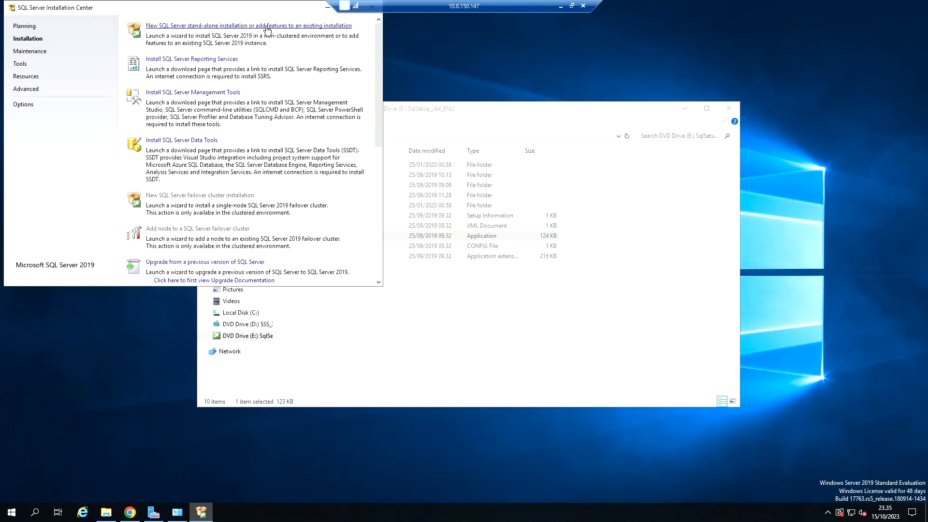
left_click(193, 26)
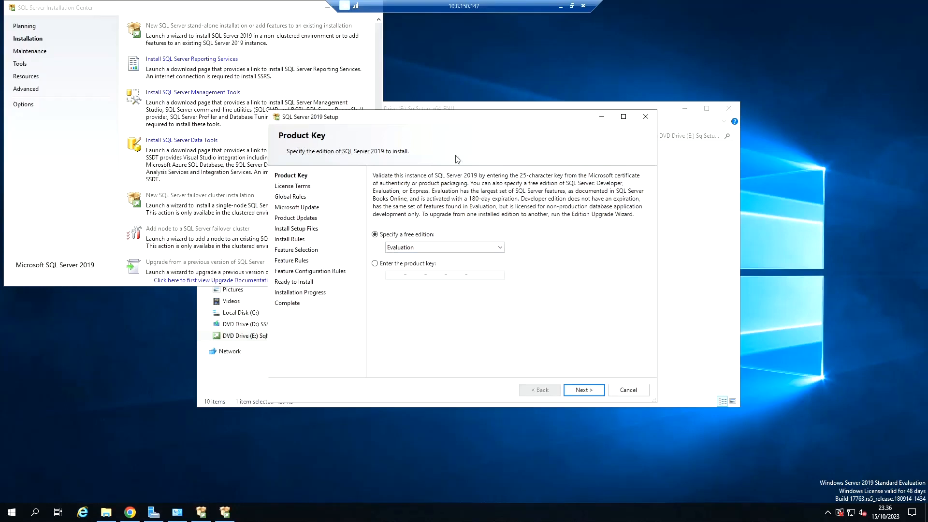
left_click(584, 390)
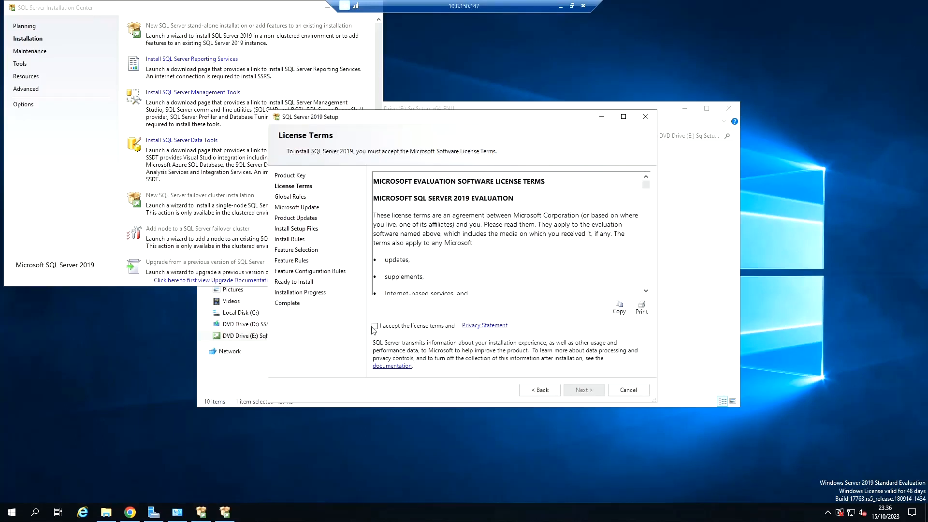
Step: Accept the license terms, leave Microsoft Update unchecked, and continue past the install rules to feature selection
left_click(375, 327)
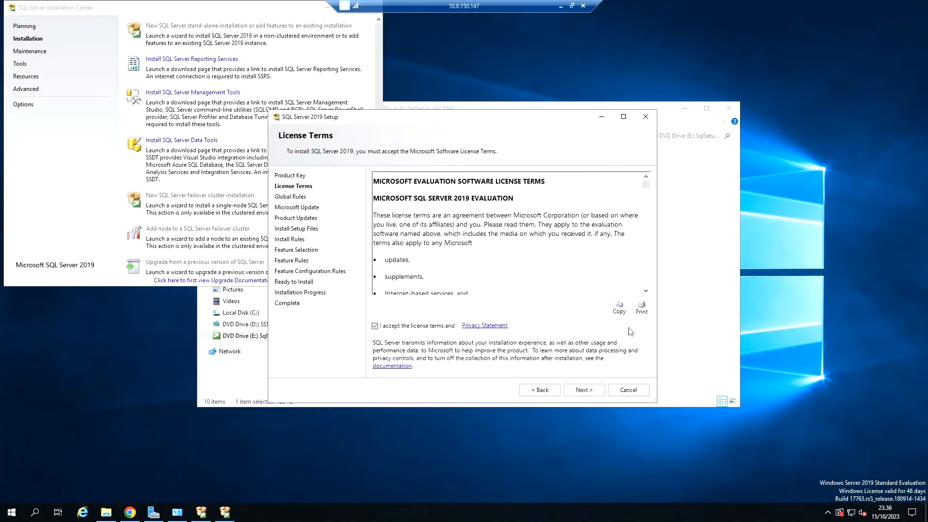
left_click(587, 391)
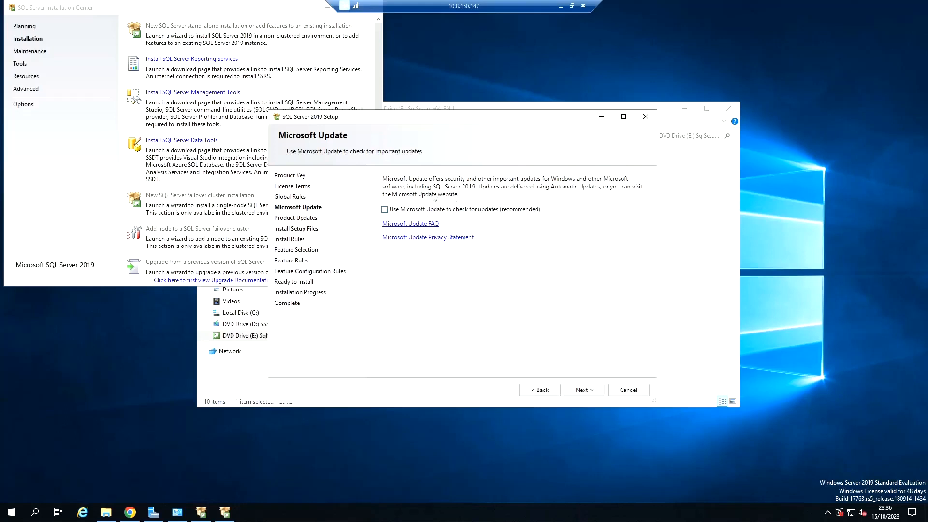
left_click(581, 391)
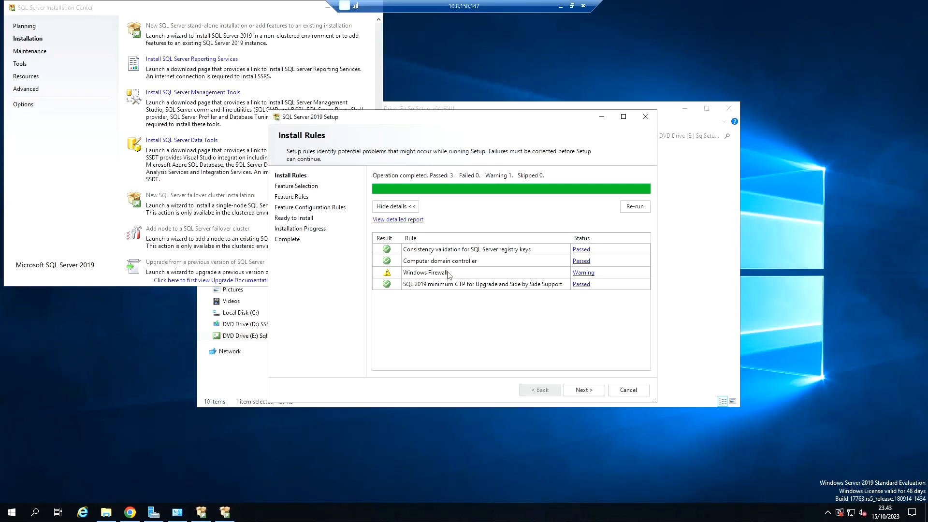
left_click(592, 394)
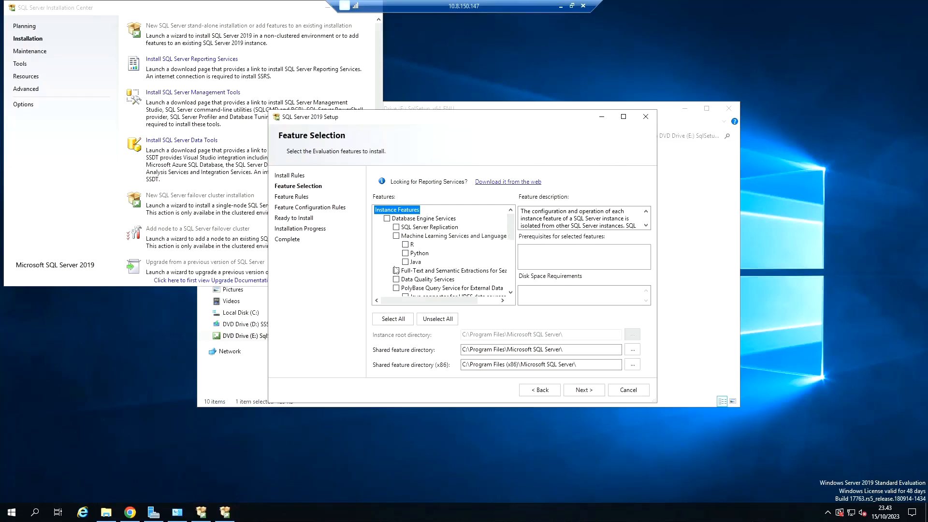
Step: Examine the available instance and shared features, including the descriptions of Database Engine Services, SQL Server Replication, Full-Text, Analysis Services and Integration Services
scroll(480, 252, "down", 1)
scroll(480, 252, "down", 3)
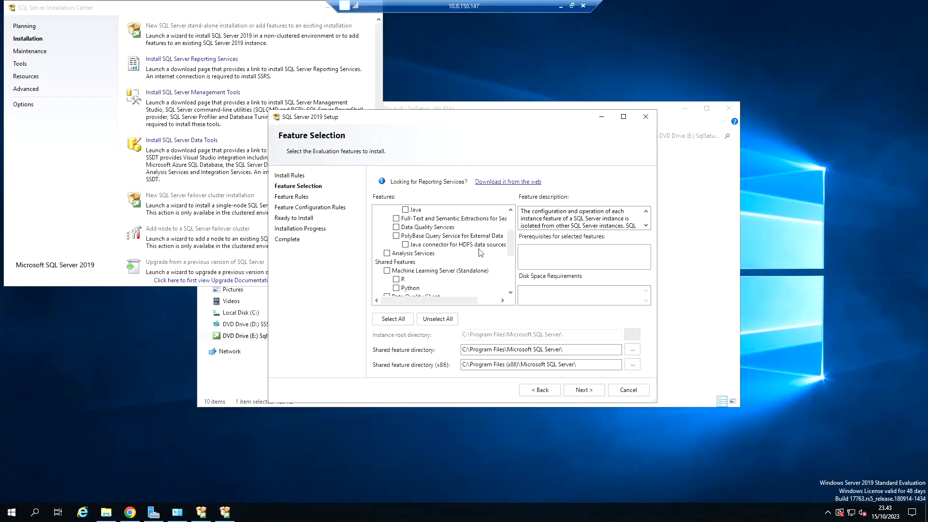
scroll(480, 252, "up", 4)
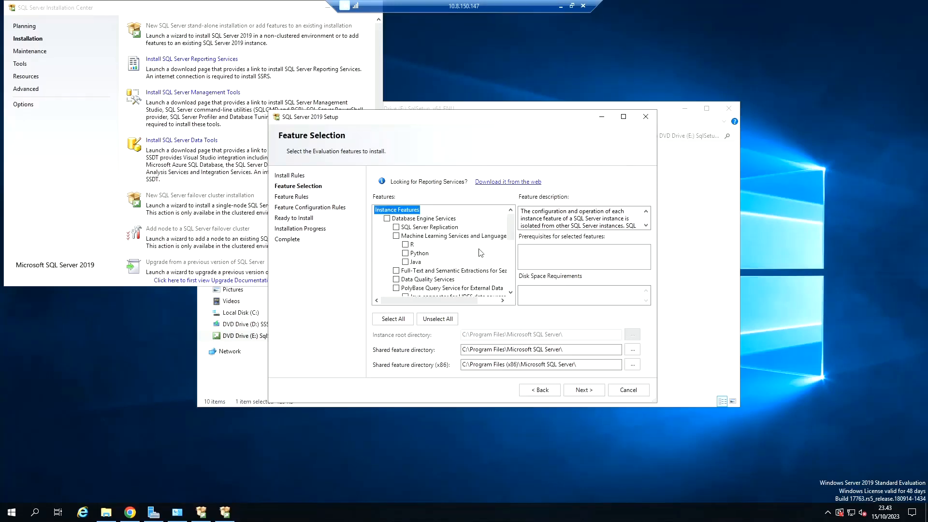
scroll(452, 254, "down", 1)
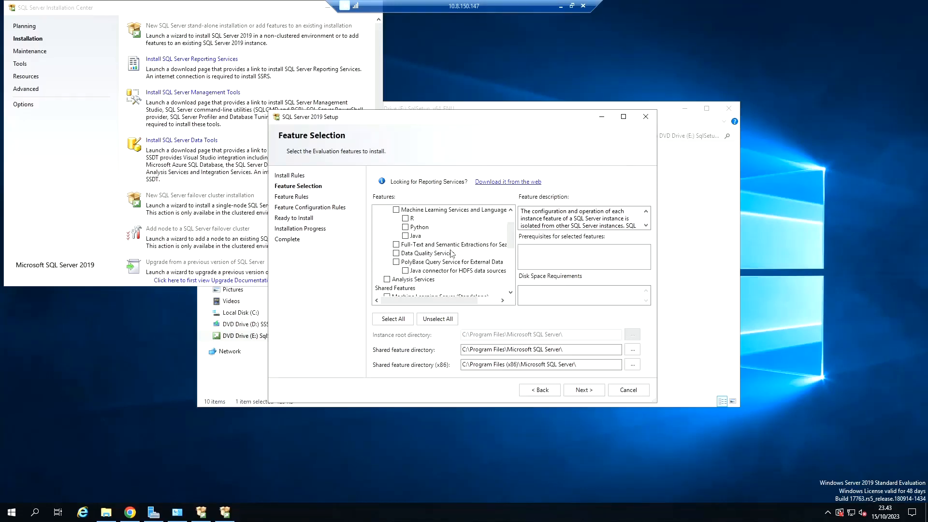
scroll(452, 253, "up", 1)
left_click(428, 220)
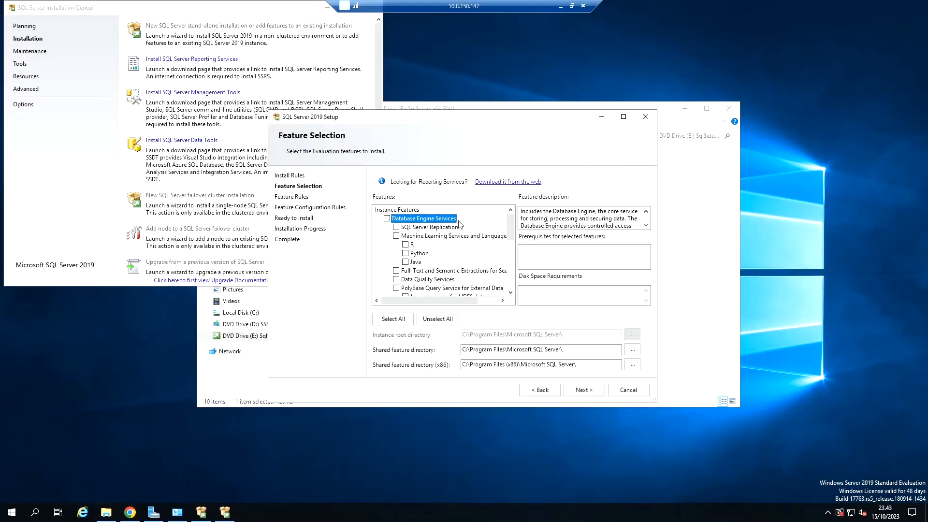
left_click(431, 228)
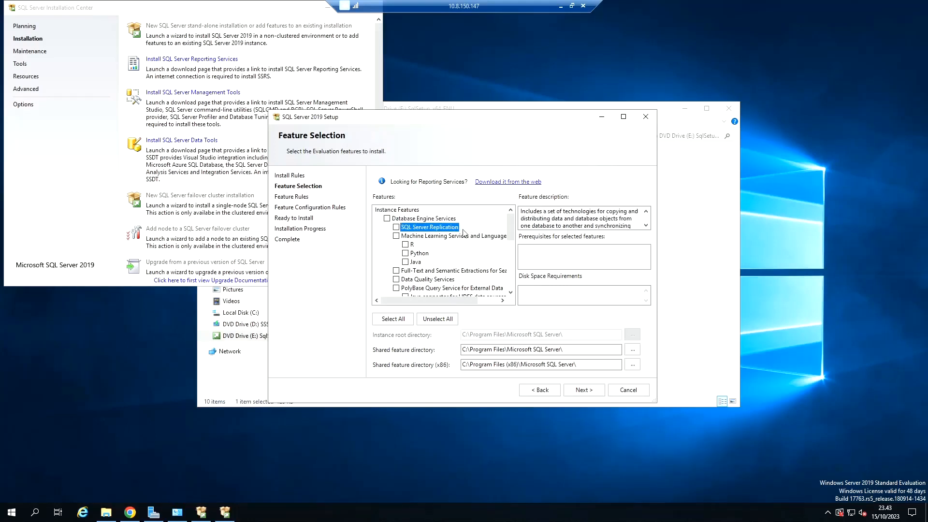
scroll(464, 232, "down", 1)
left_click(450, 253)
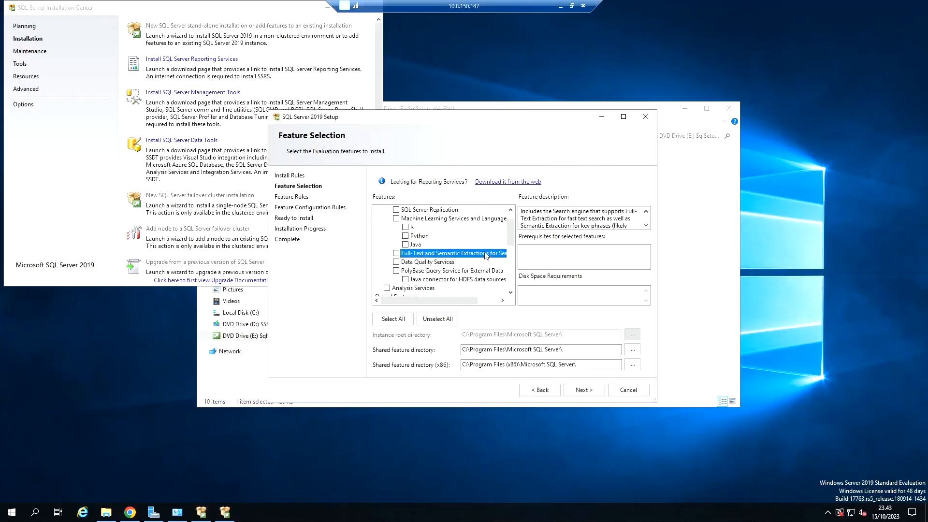
scroll(453, 249, "down", 1)
left_click(420, 262)
scroll(489, 255, "down", 1)
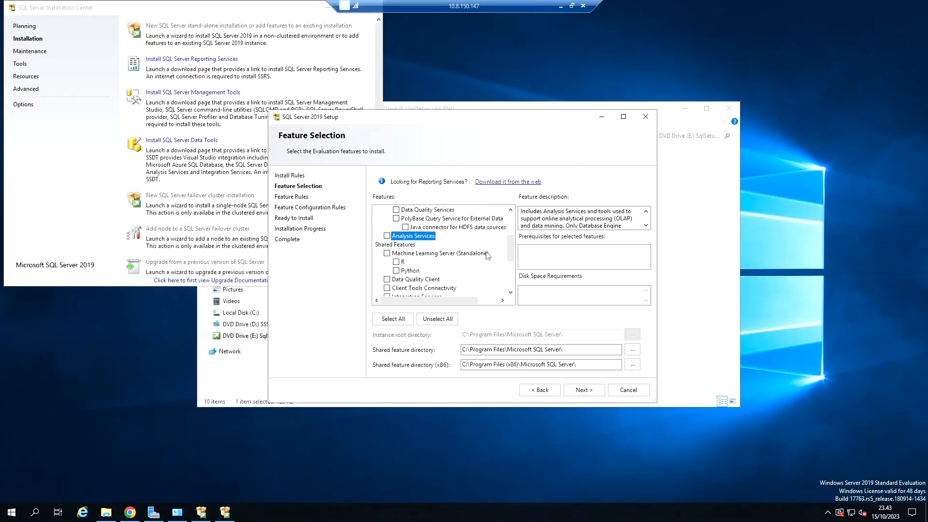
scroll(439, 251, "down", 1)
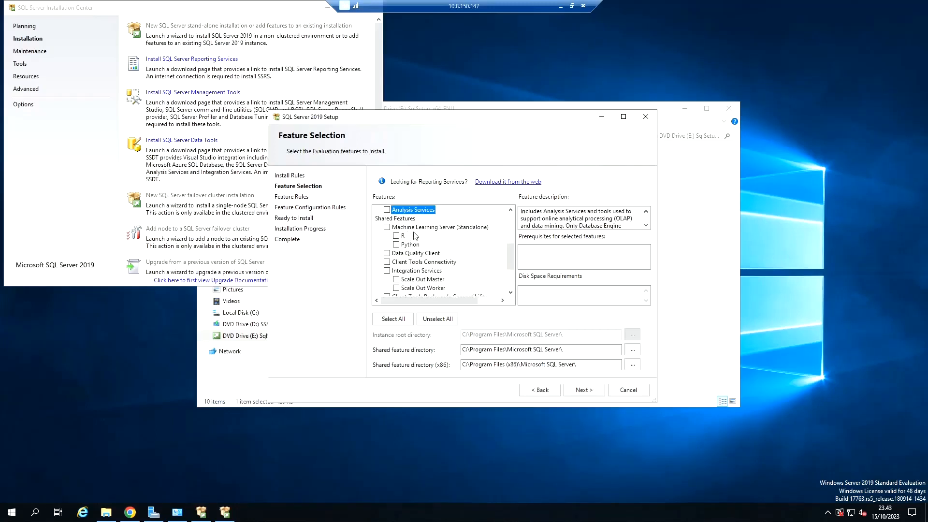
scroll(433, 233, "down", 1)
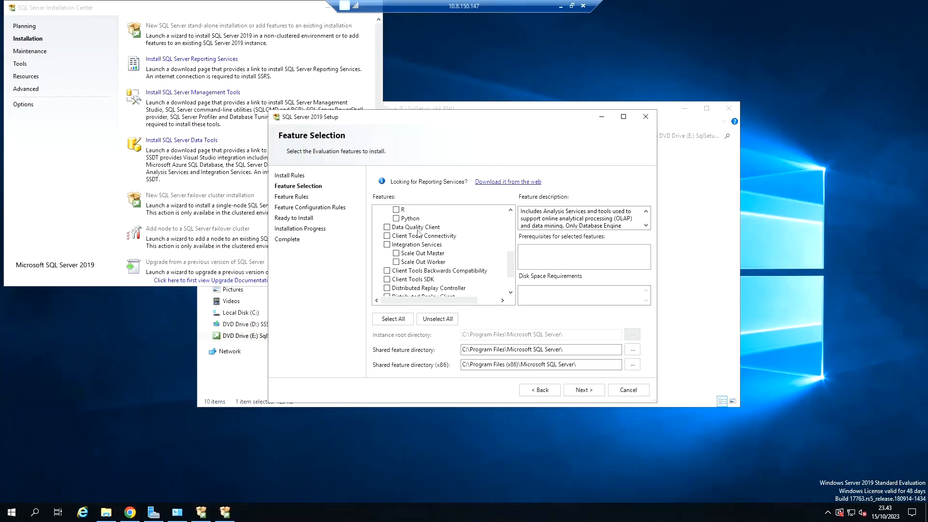
left_click(434, 228)
left_click(433, 245)
scroll(450, 246, "down", 1)
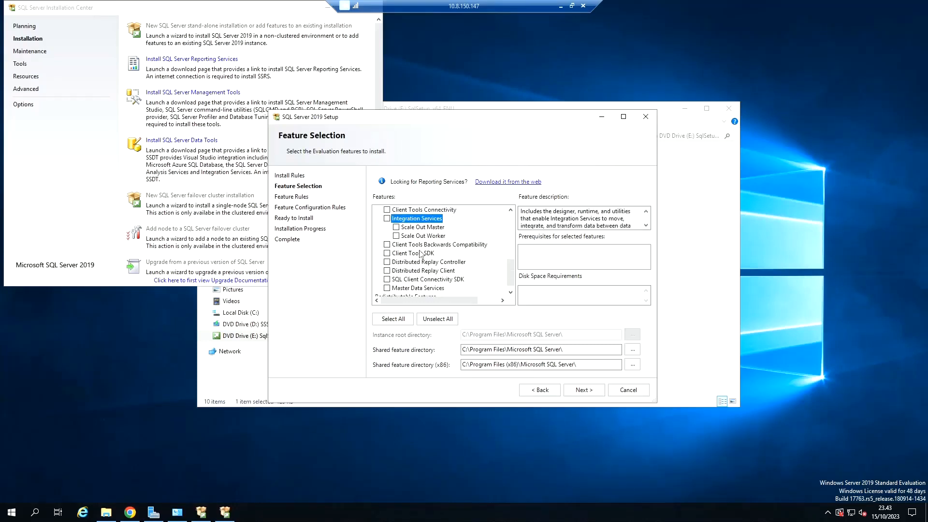
Step: Include Database Engine Services among the instance features to install
scroll(428, 254, "up", 1)
scroll(437, 261, "up", 4)
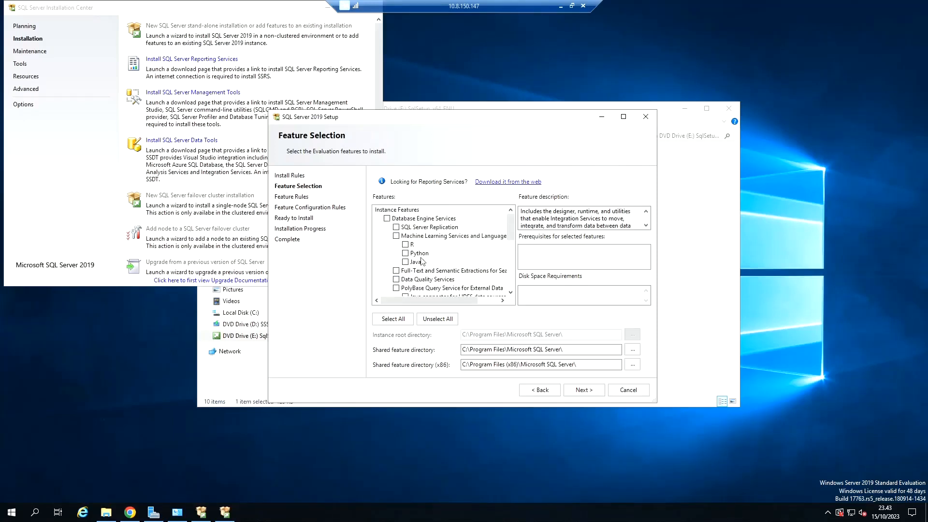
scroll(423, 260, "down", 1)
scroll(453, 255, "up", 1)
left_click(387, 219)
scroll(453, 229, "down", 1)
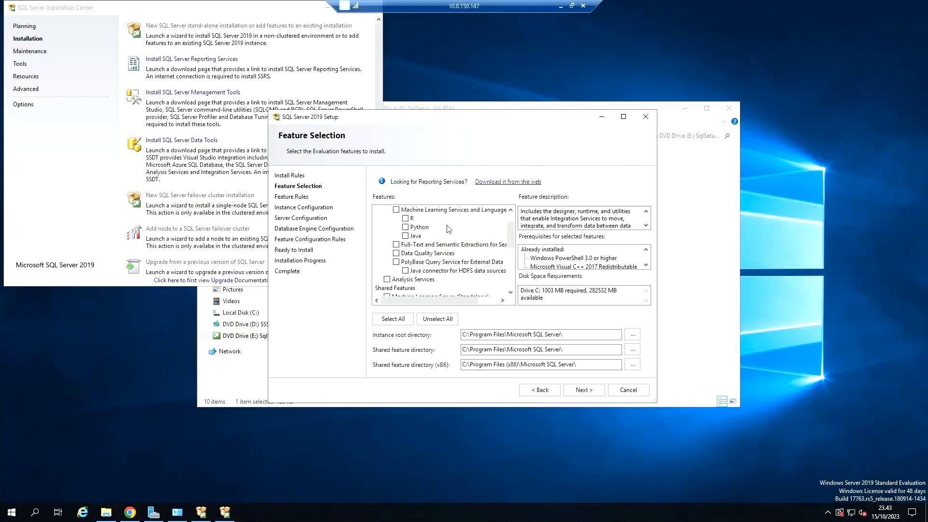
scroll(433, 249, "up", 1)
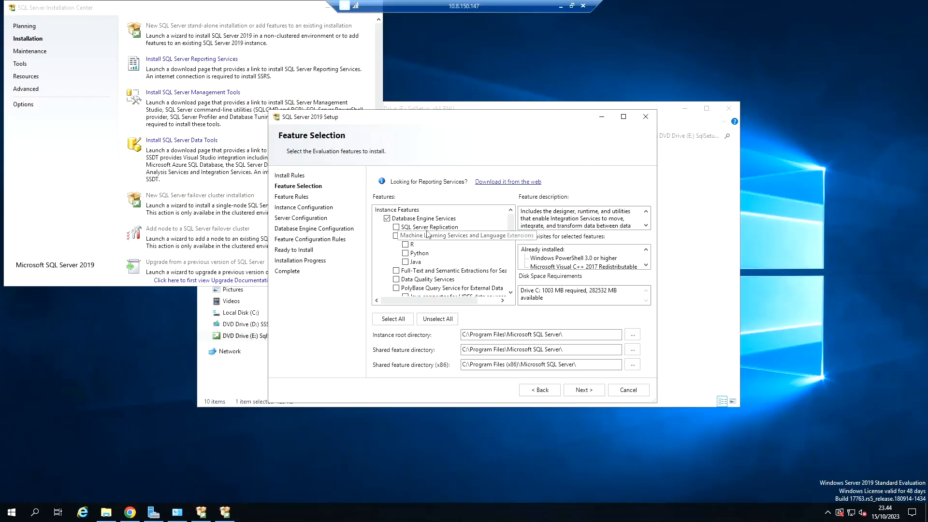
scroll(424, 274, "down", 1)
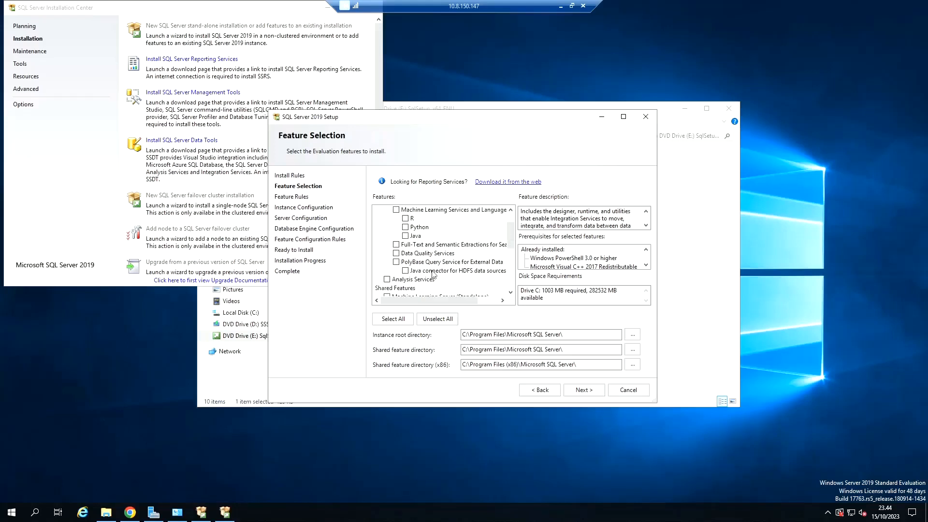
left_click(396, 244)
scroll(438, 264, "down", 1)
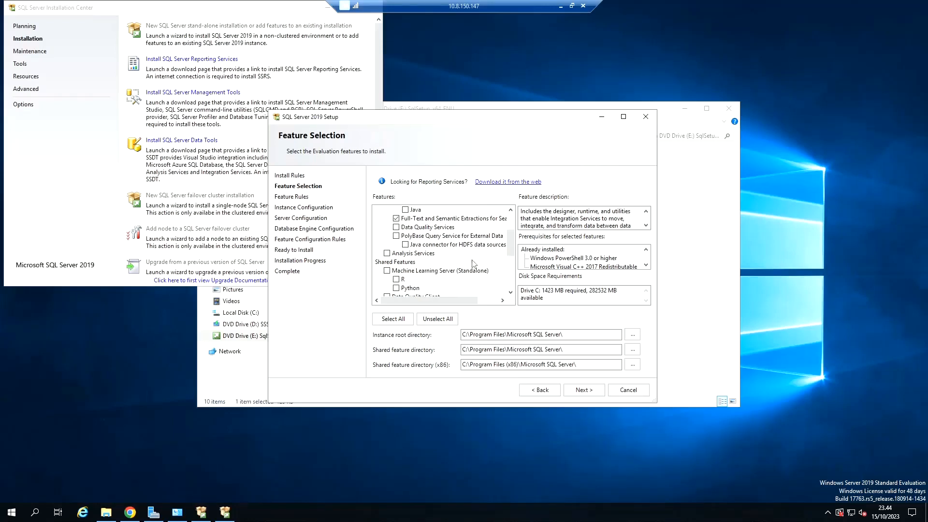
left_click(388, 254)
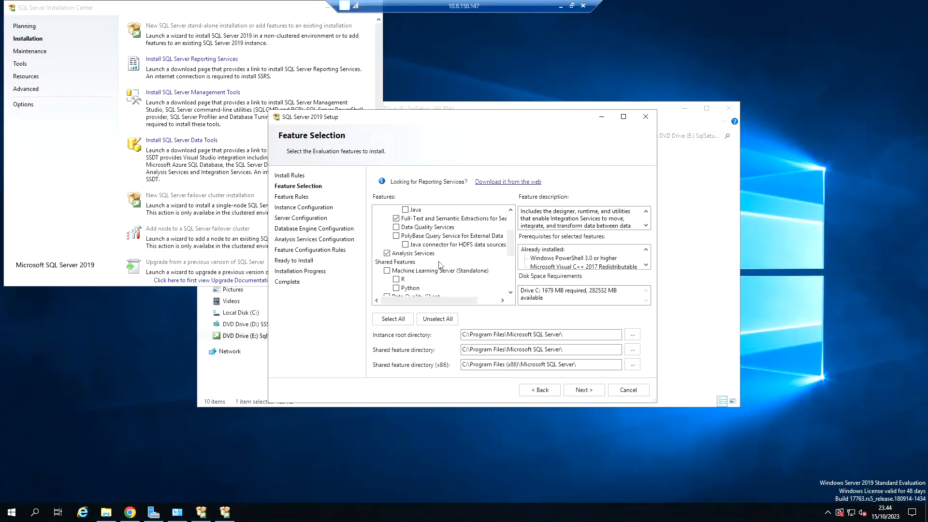
left_click(388, 253)
left_click(396, 218)
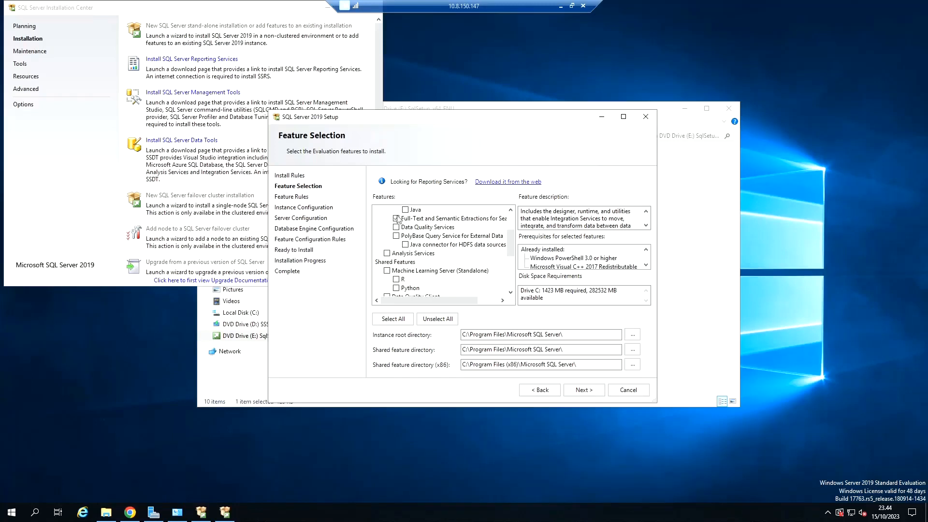
scroll(445, 252, "up", 2)
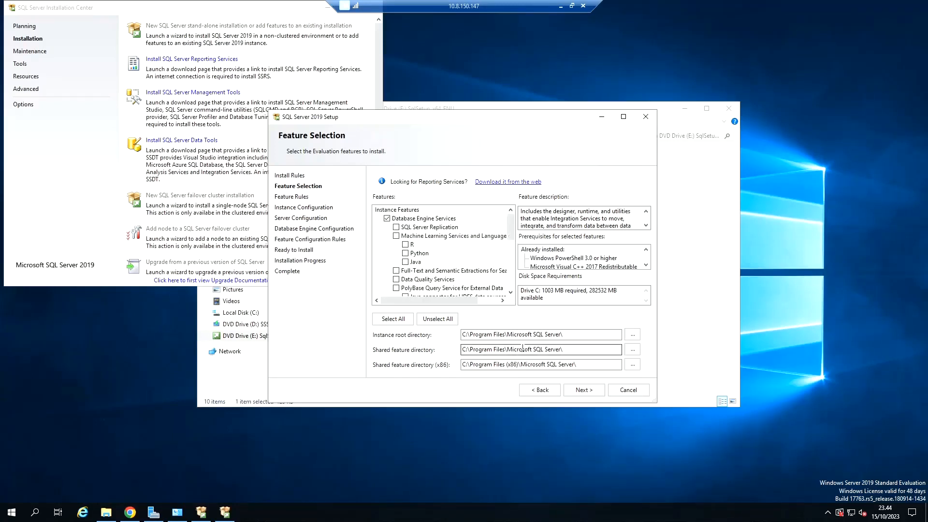
Step: Proceed with the selected features, configure a named instance "testing" with instance ID TESTING, and accept the default service accounts
left_click(581, 392)
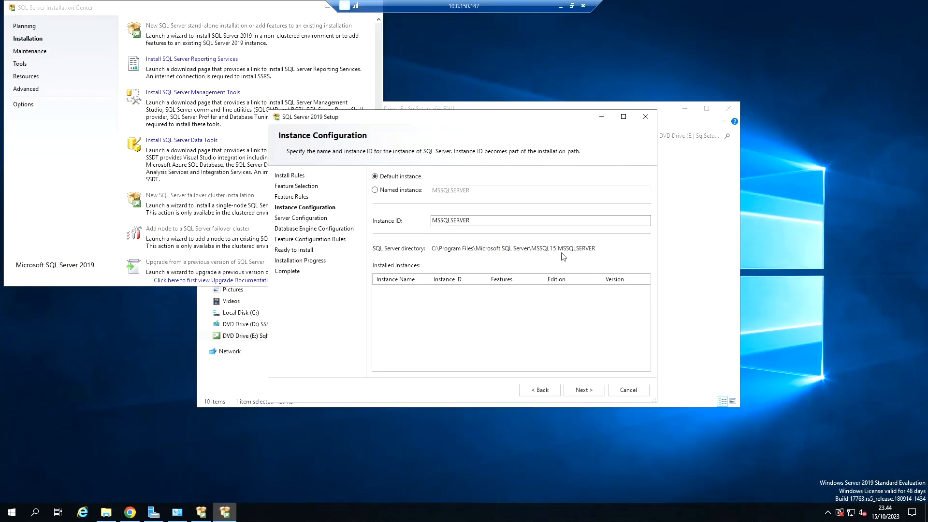
left_click(388, 193)
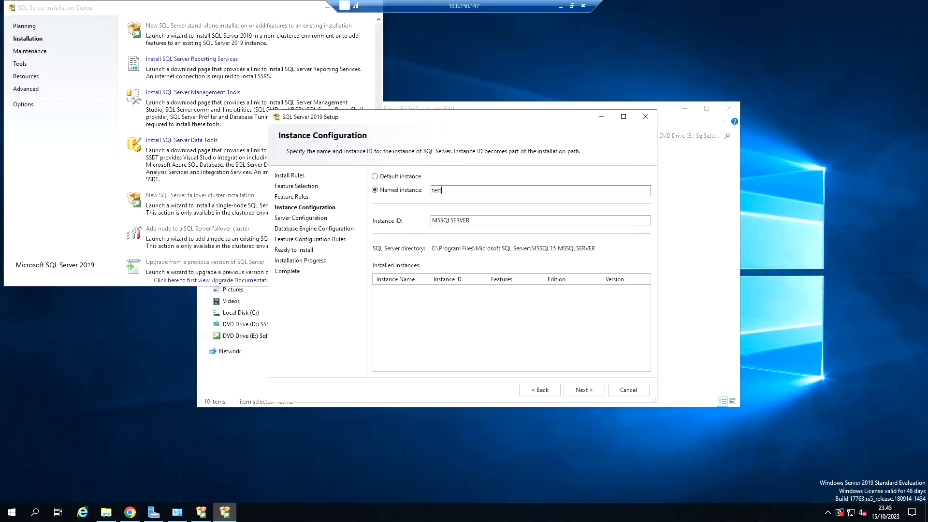
left_click(501, 220)
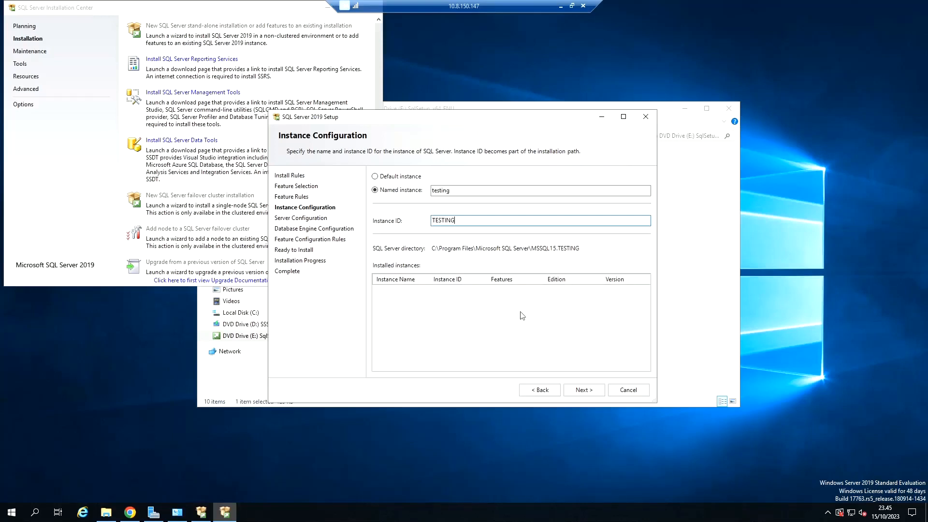
left_click(582, 391)
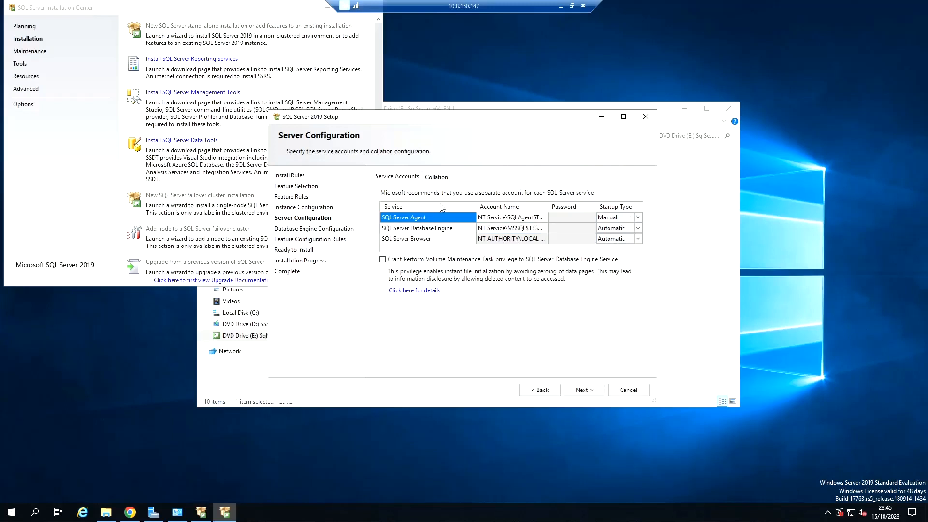
left_click(506, 229)
left_click(588, 391)
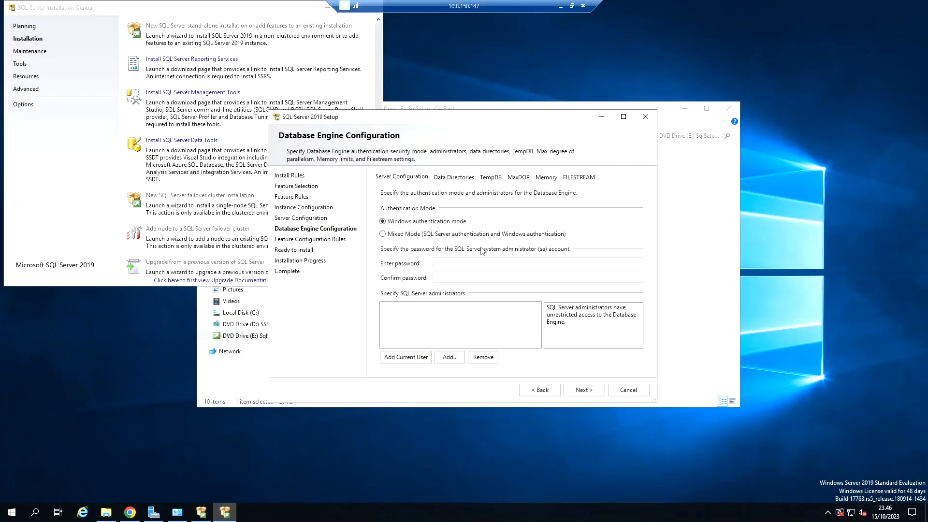
Step: Set the authentication mode to Mixed Mode, then enter and confirm the password of the sa account
left_click(406, 235)
left_click(464, 262)
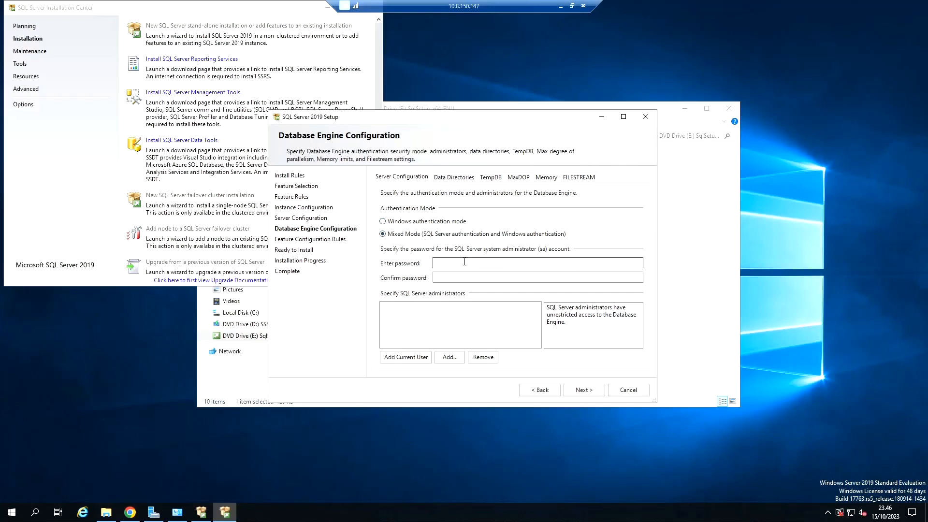
left_click(465, 261)
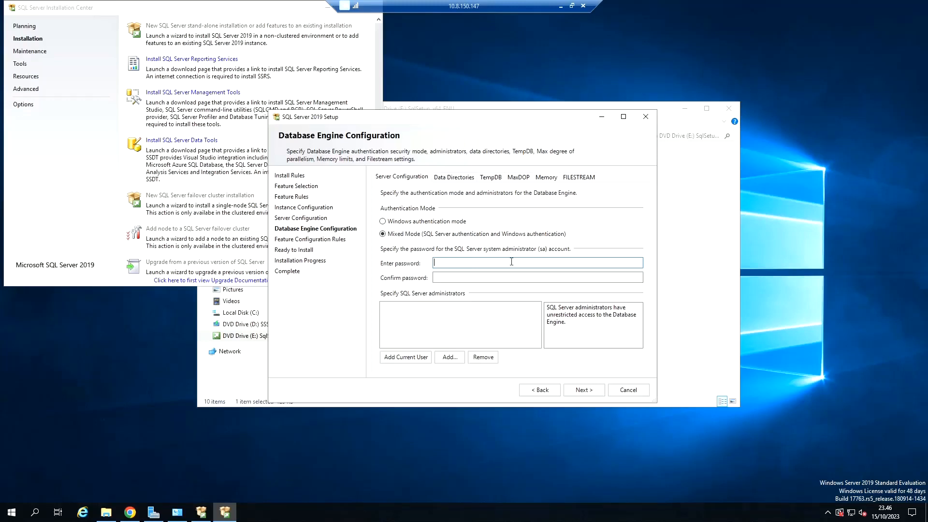
type("••")
key("Tab")
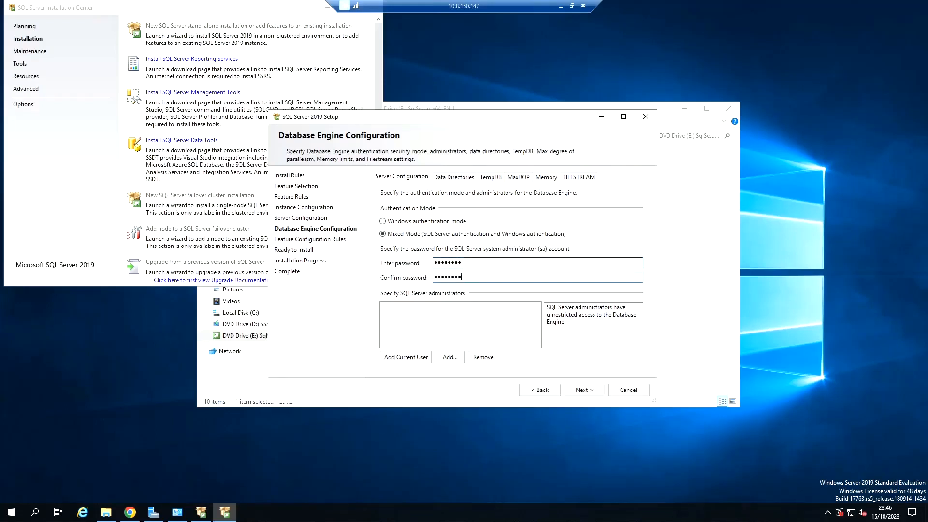
Step: Add the current user as a SQL Server administrator and continue to the Ready to Install summary
left_click(461, 323)
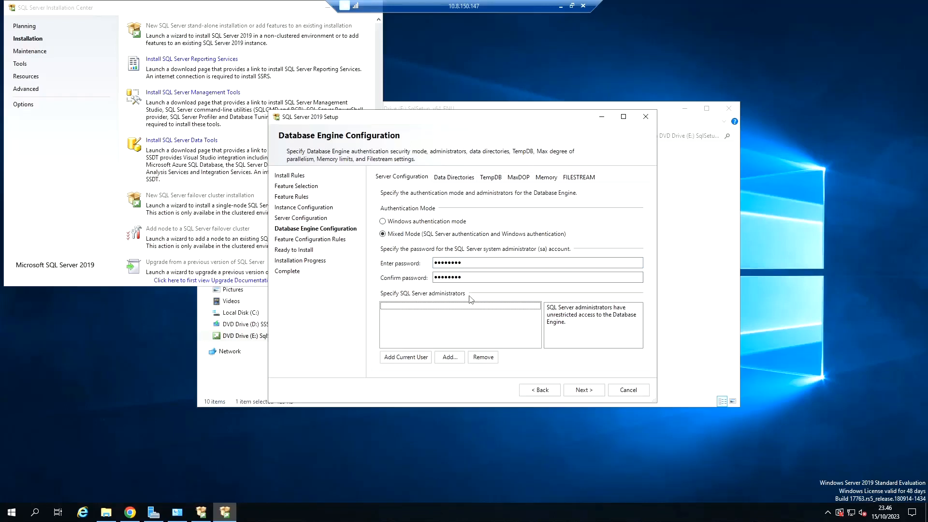
left_click(406, 358)
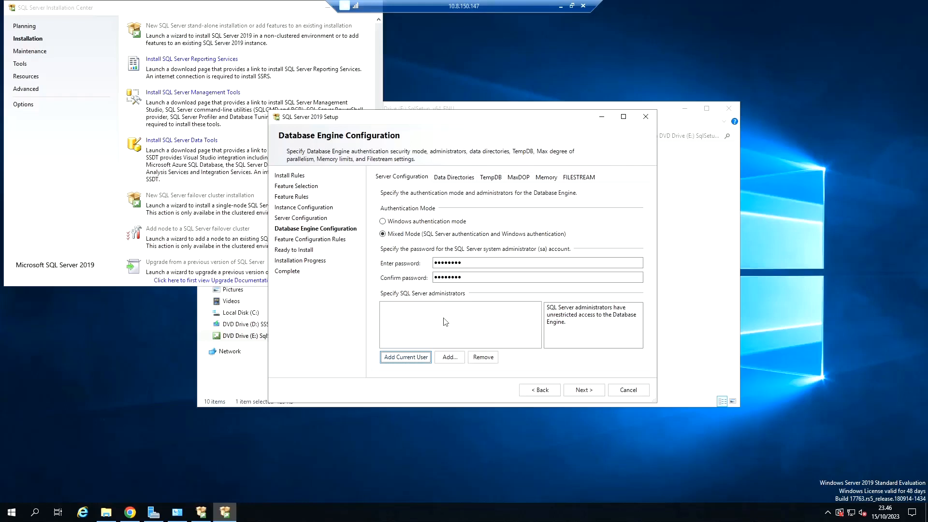
left_click(491, 311)
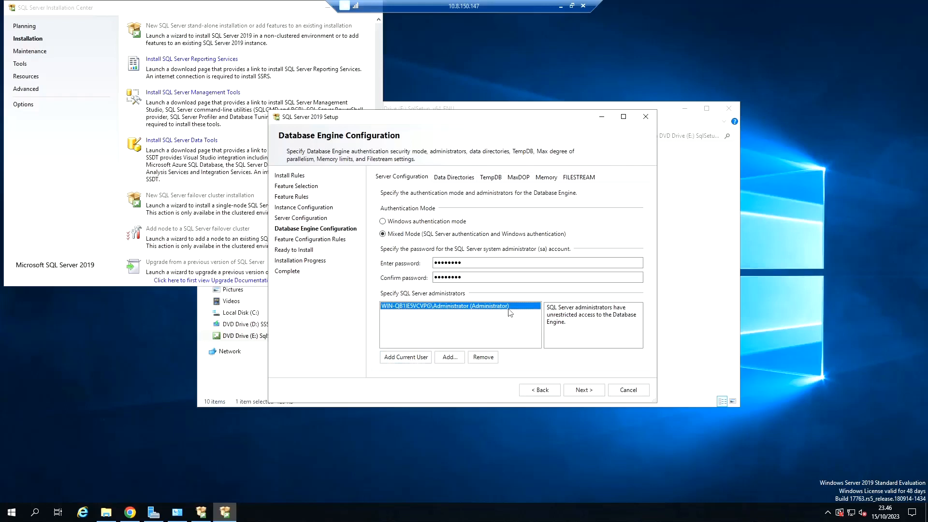
left_click(589, 392)
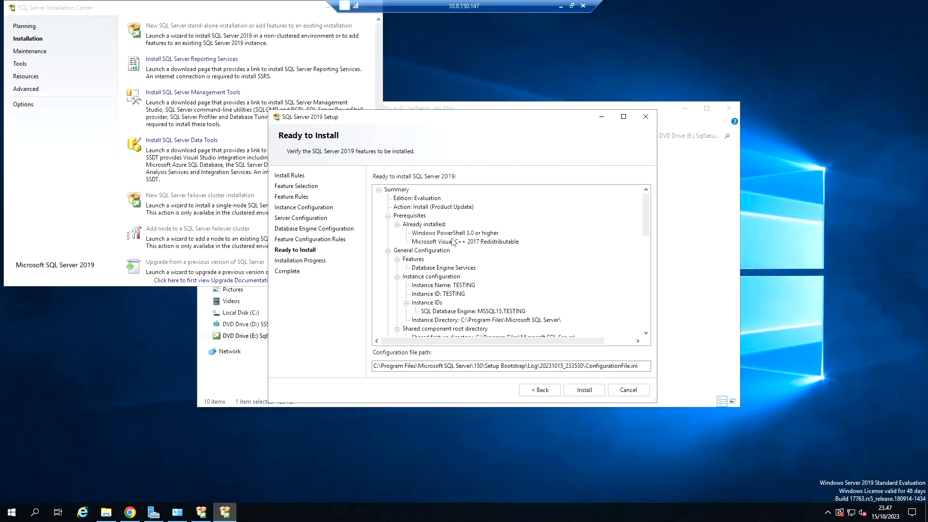
Step: Review the installation summary through to the administrators entry and start the SQL Server 2019 installation
scroll(445, 267, "down", 1)
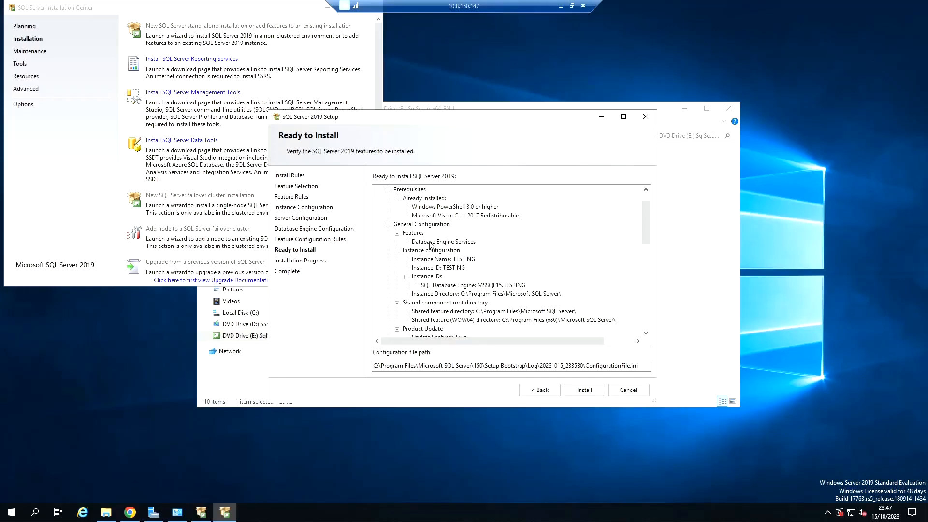
scroll(431, 245, "down", 1)
scroll(435, 241, "down", 1)
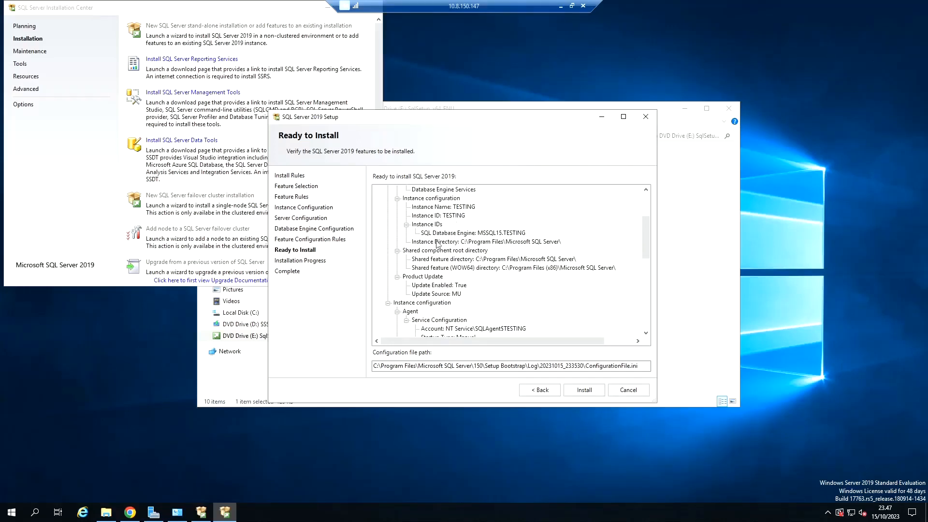
scroll(449, 237, "down", 4)
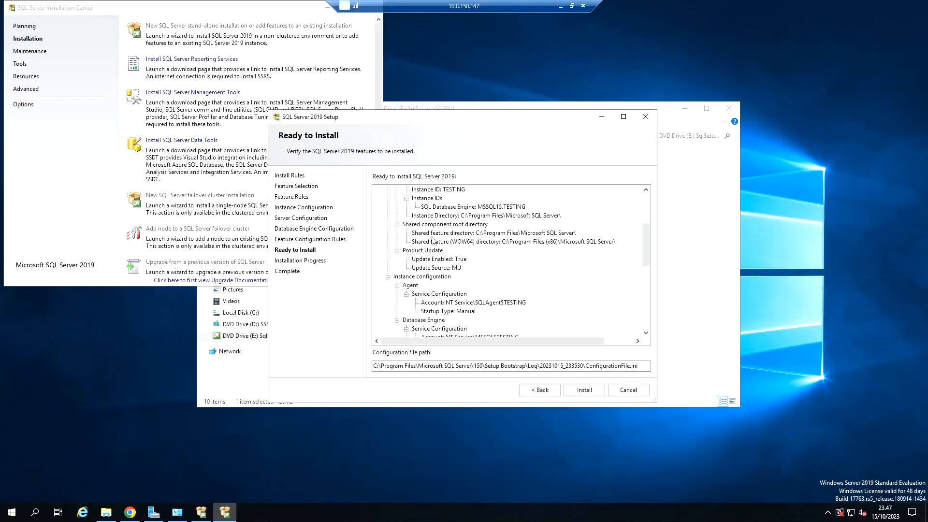
scroll(460, 229, "down", 1)
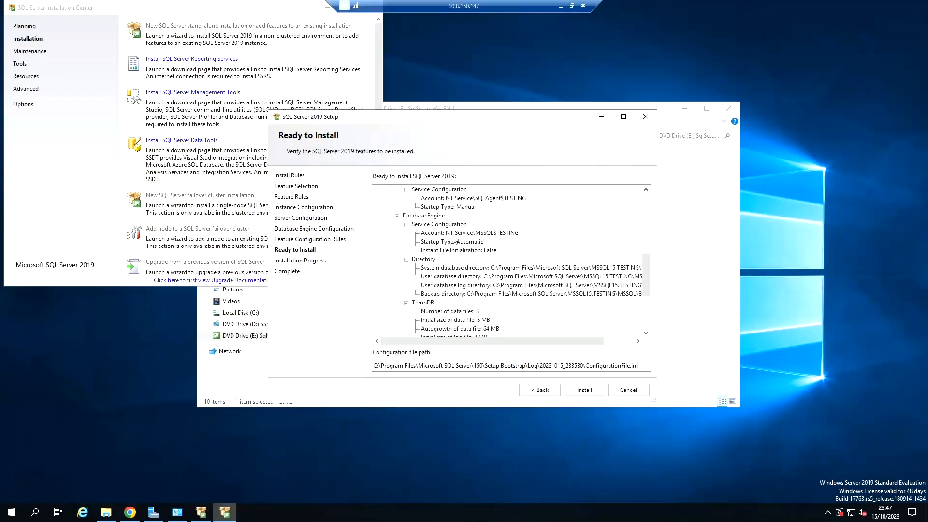
scroll(462, 266, "down", 3)
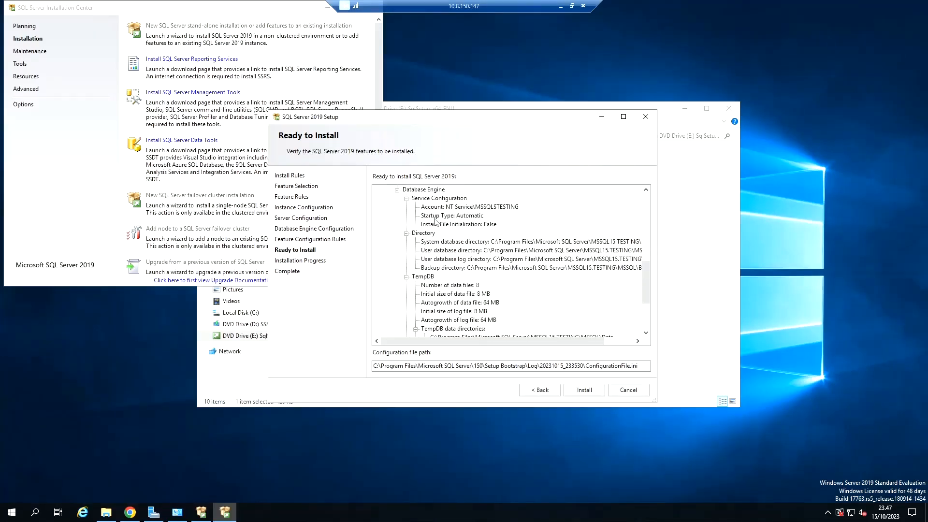
scroll(471, 254, "down", 2)
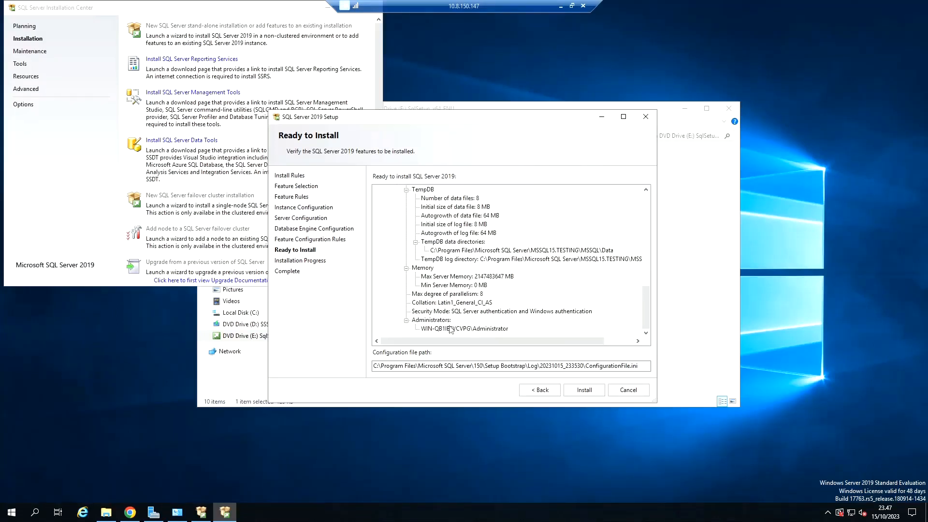
left_click(585, 391)
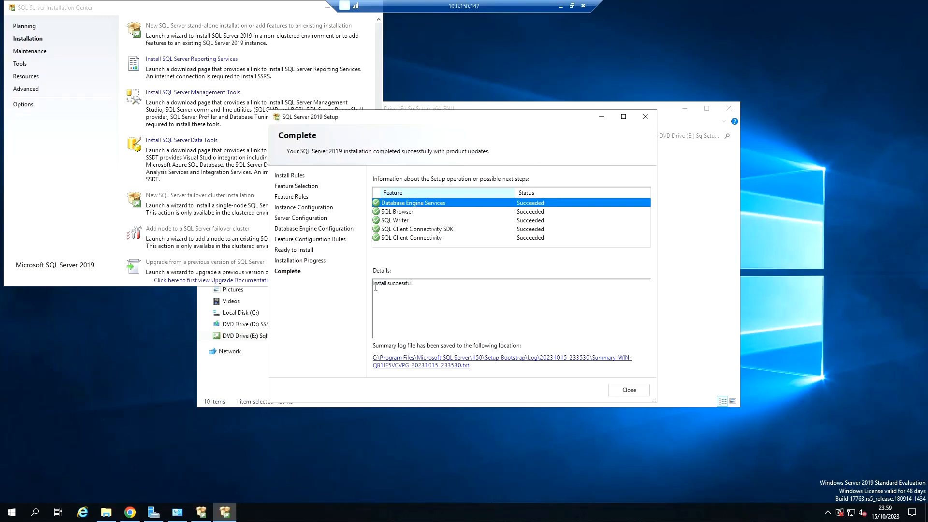
Step: Check the installation result details, then close the setup wizard, the SQL Server Installation Center and the setup folder window
left_click_drag(374, 286, 450, 284)
left_click(450, 284)
left_click(629, 389)
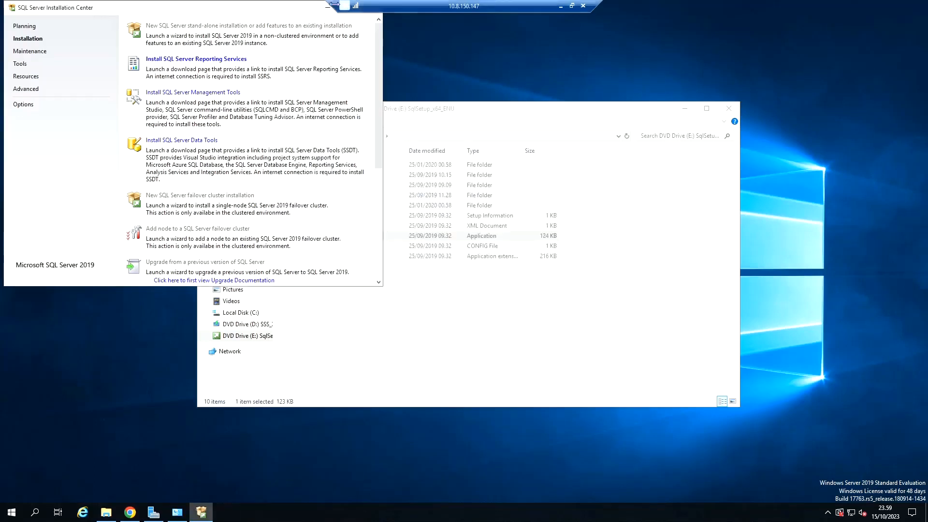
left_click_drag(233, 11, 300, 98)
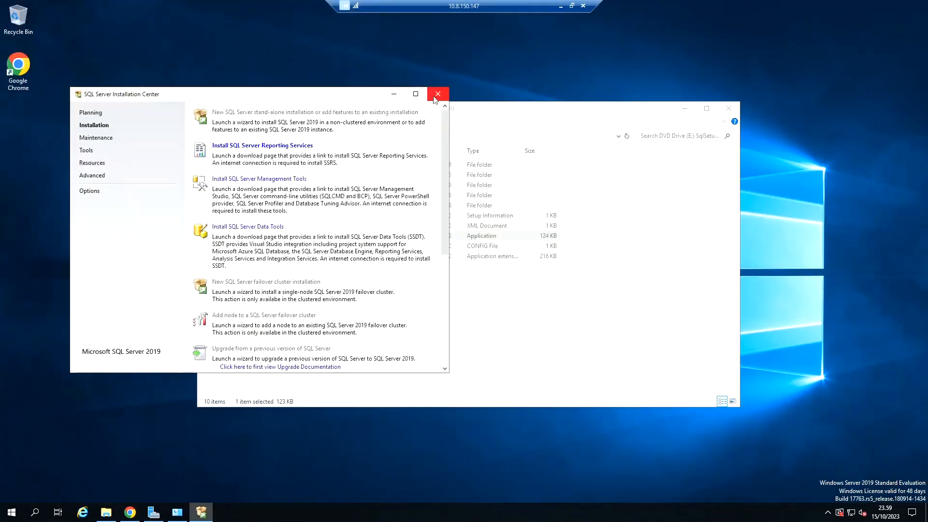
left_click(433, 98)
left_click(729, 109)
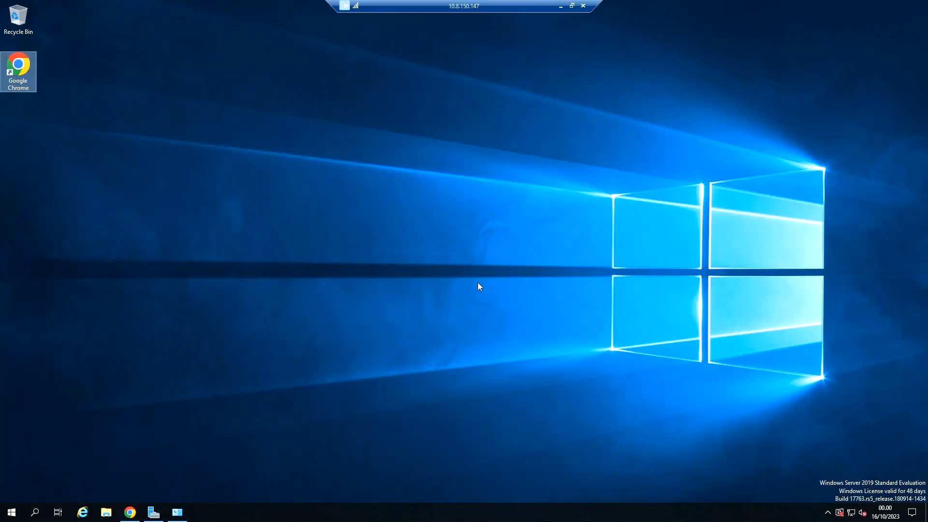
Step: Look up the Microsoft SQL Server 2019 program group among the server's installed programs
left_click(11, 512)
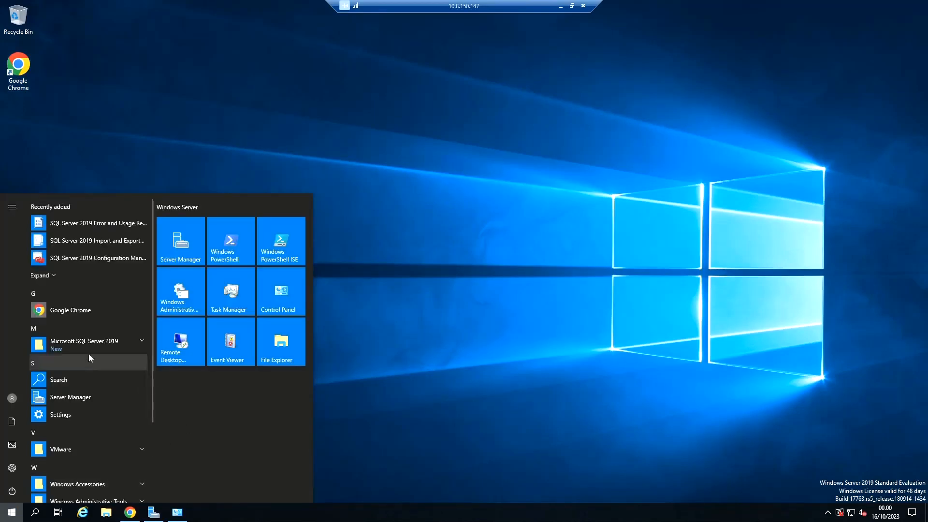
left_click(99, 343)
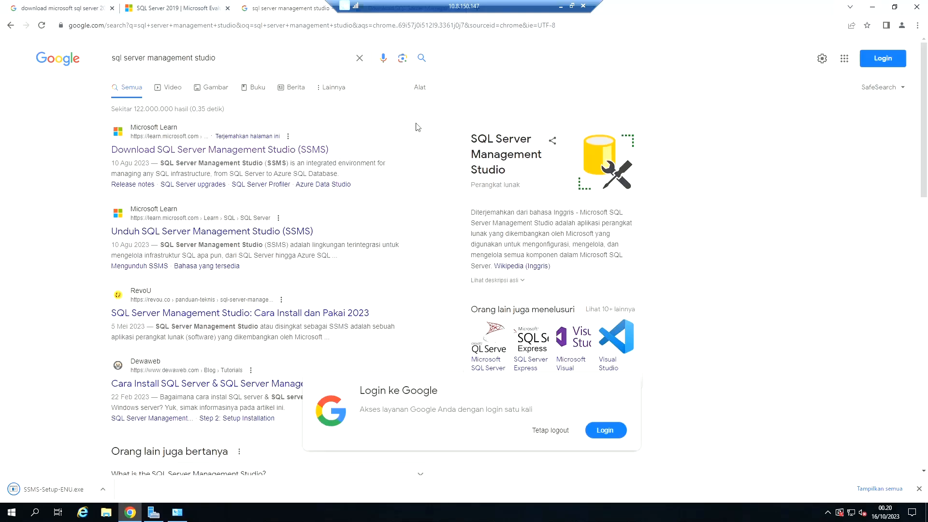
Step: Run the downloaded SSMS-Setup-ENU.exe from Chrome, install SQL Server Management Studio 19.1 in the default location, and close its installer
key("ctrl+Tab")
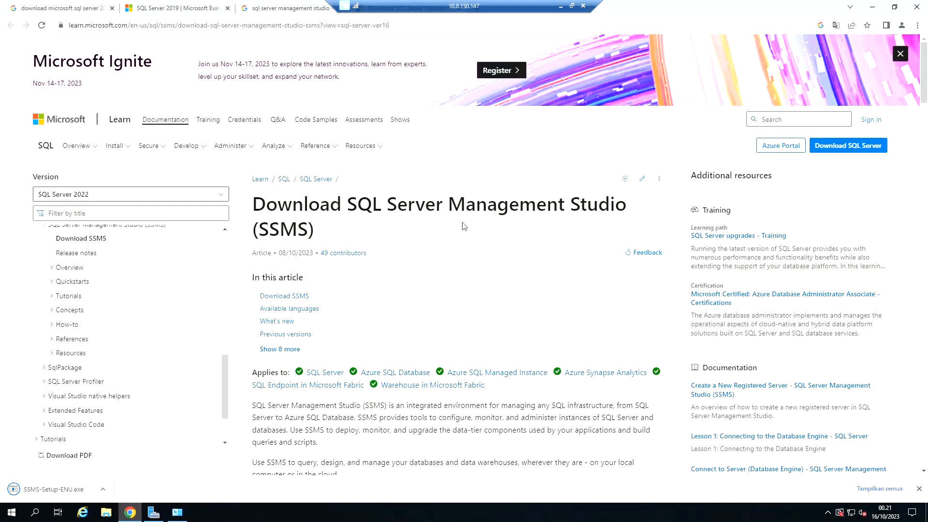
scroll(464, 226, "down", 6)
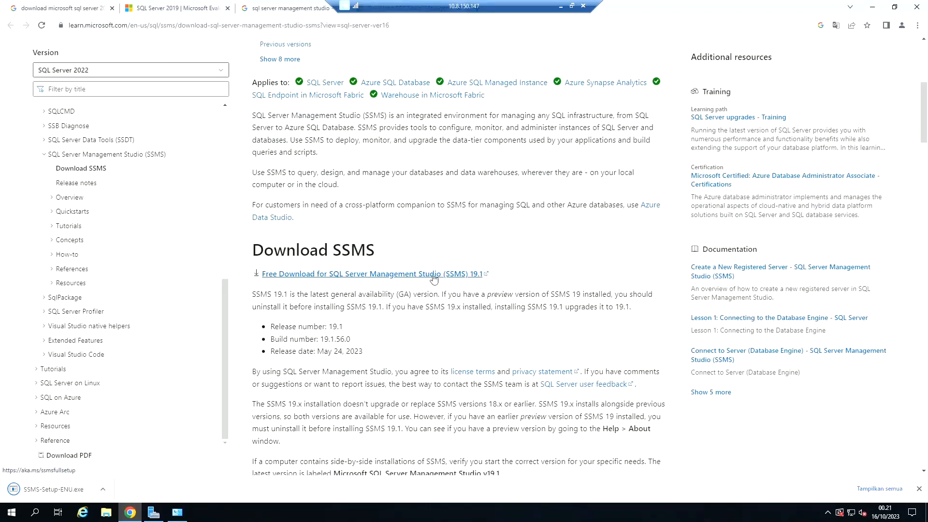
scroll(472, 247, "down", 5)
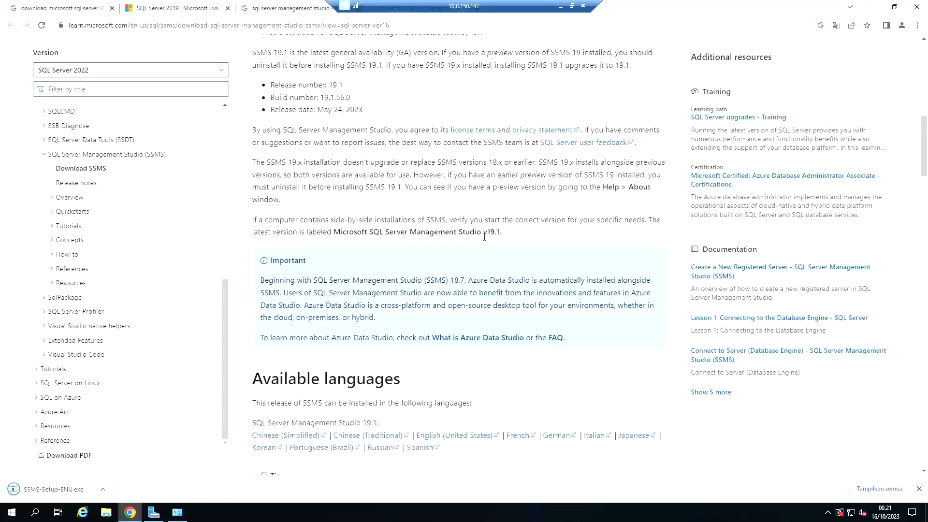
scroll(484, 237, "up", 4)
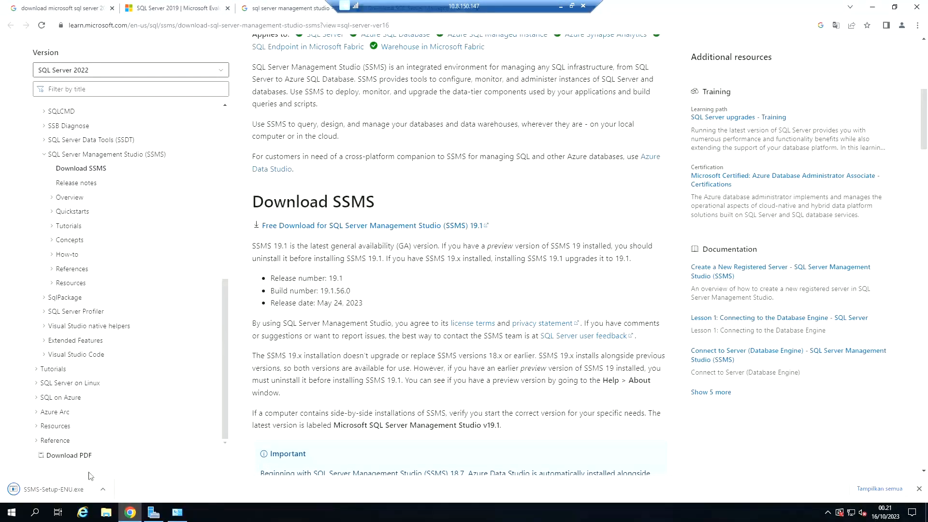
left_click(50, 490)
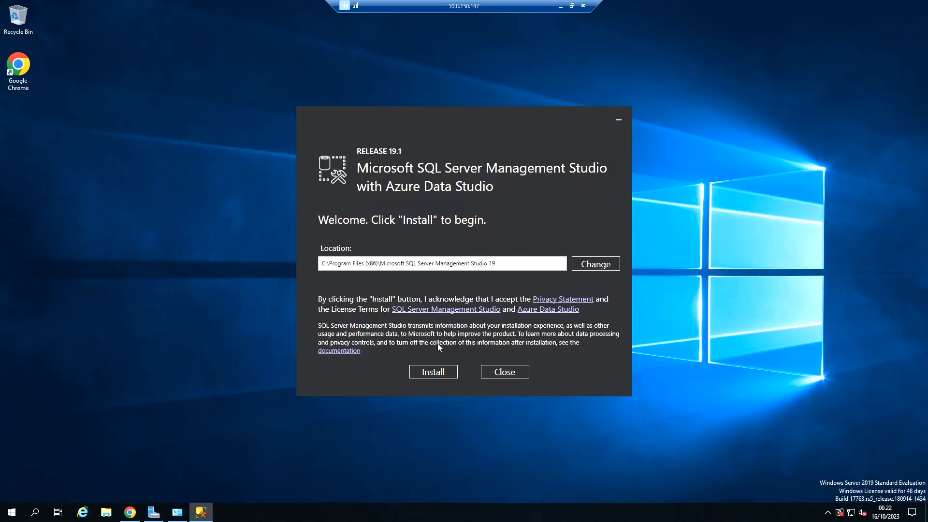
left_click(439, 373)
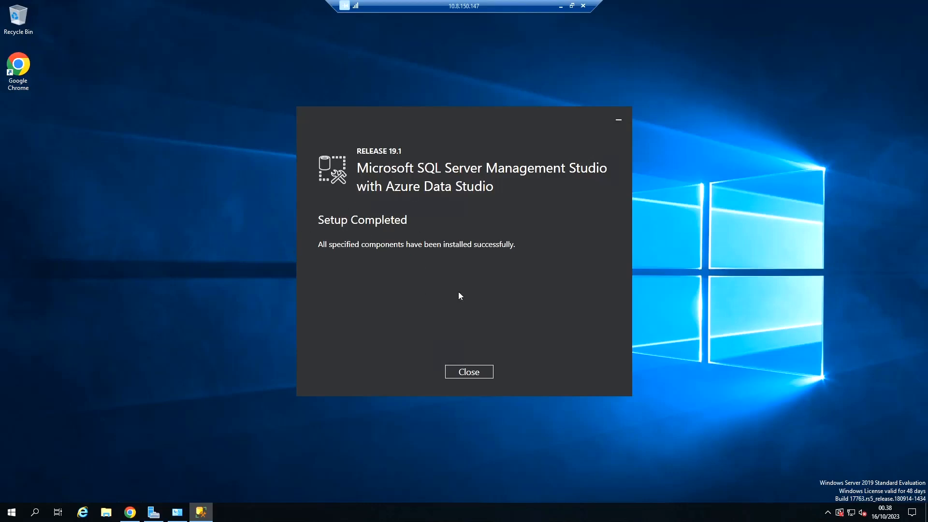
left_click(469, 372)
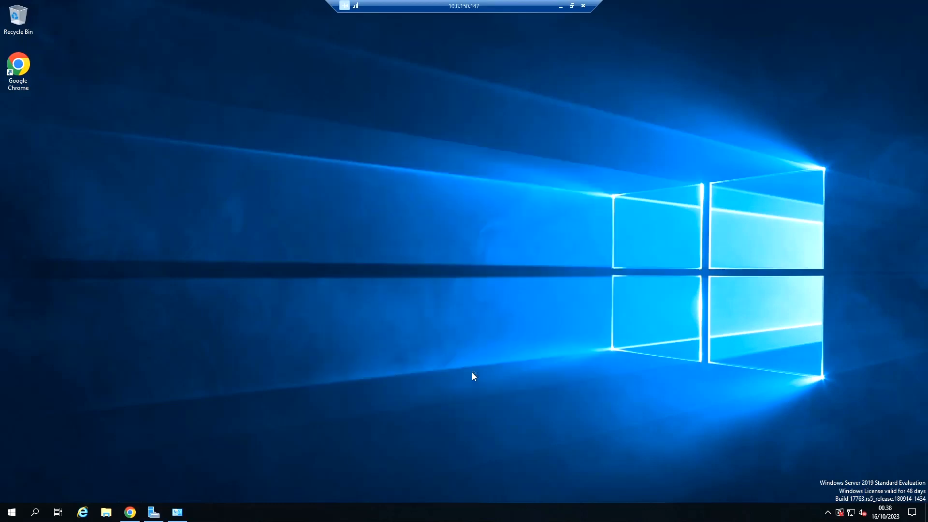
Step: Look up the Microsoft SQL Server Tools 19 program group and its entries among the server's installed programs
left_click(16, 517)
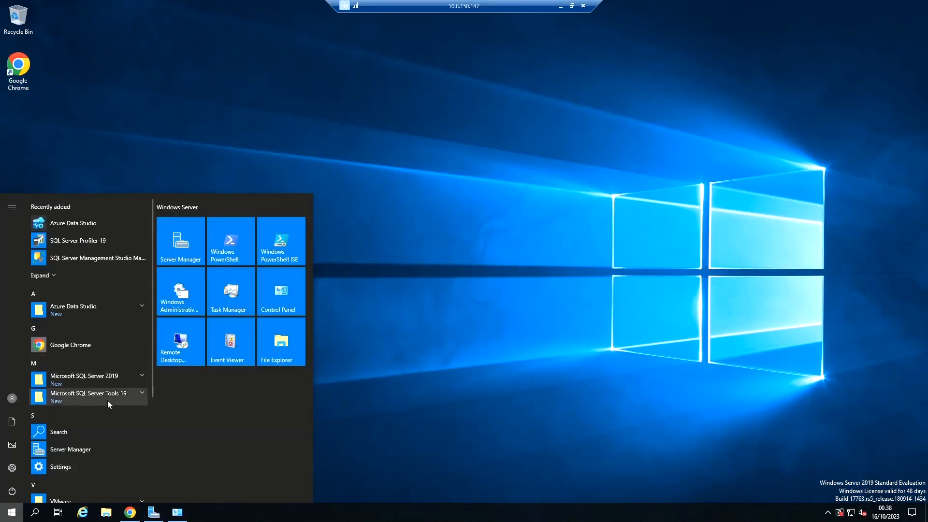
left_click(107, 400)
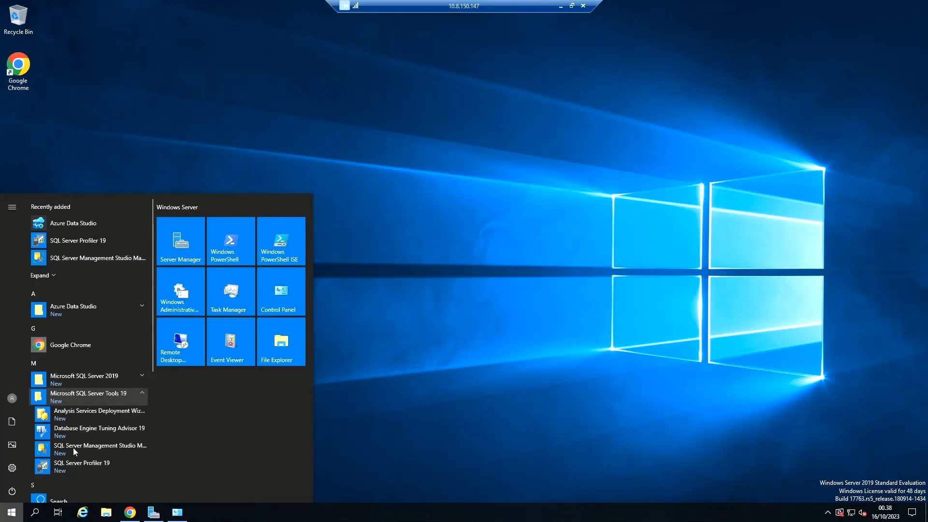
scroll(97, 449, "down", 1)
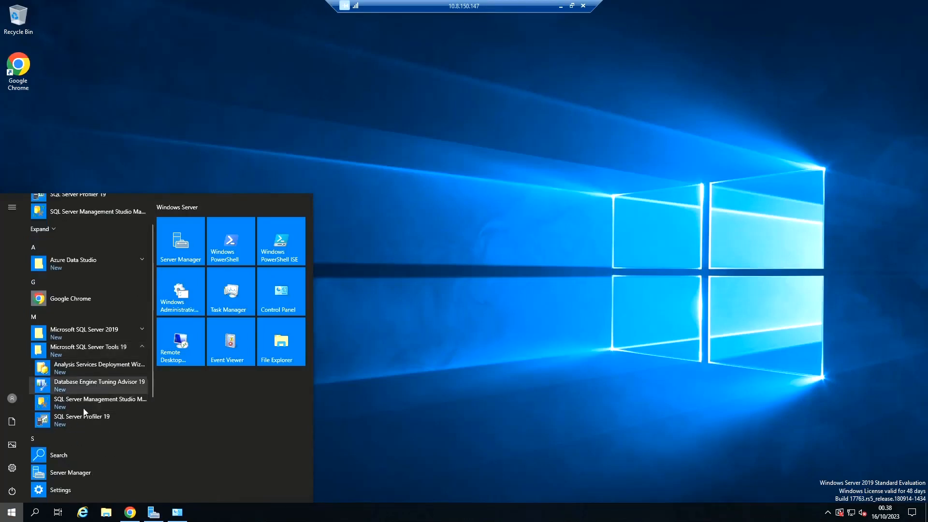
left_click(10, 512)
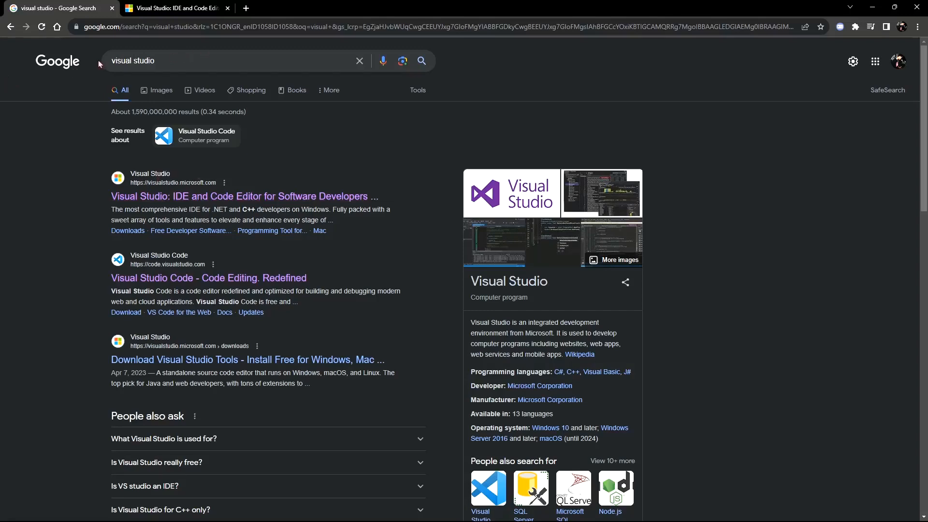
Step: Open the official Visual Studio site from the Google results, dismiss its sign-up popup and find the Visual Studio download for Windows
left_click(132, 196)
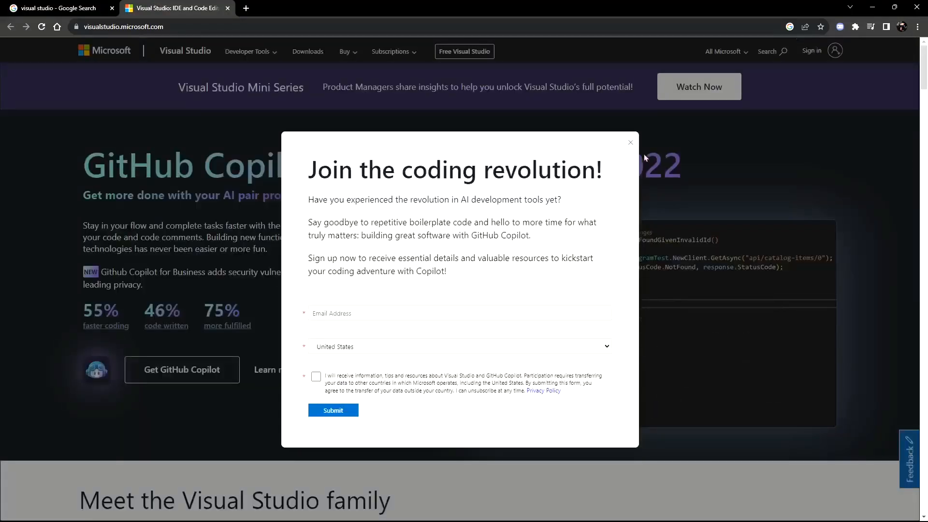
left_click(631, 143)
scroll(243, 148, "down", 8)
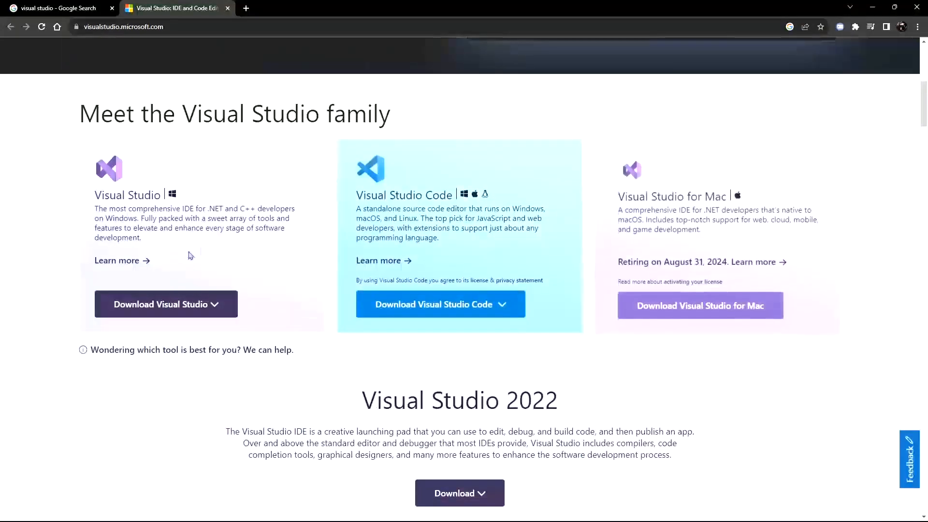
left_click(215, 306)
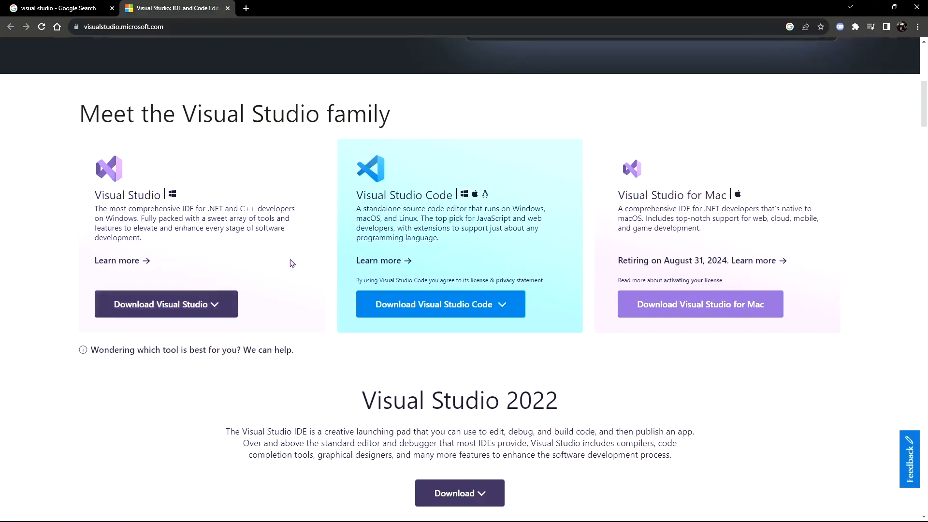
Step: Switch to the Programs downloads folder, run VisualStudioSetup.exe and continue past the license notice, minimizing the folder window
key("alt+Tab")
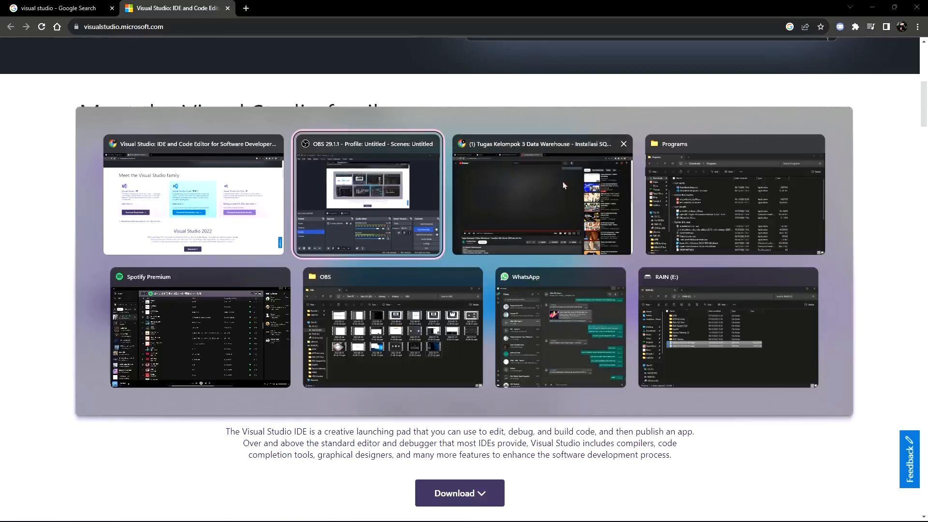
left_click(744, 190)
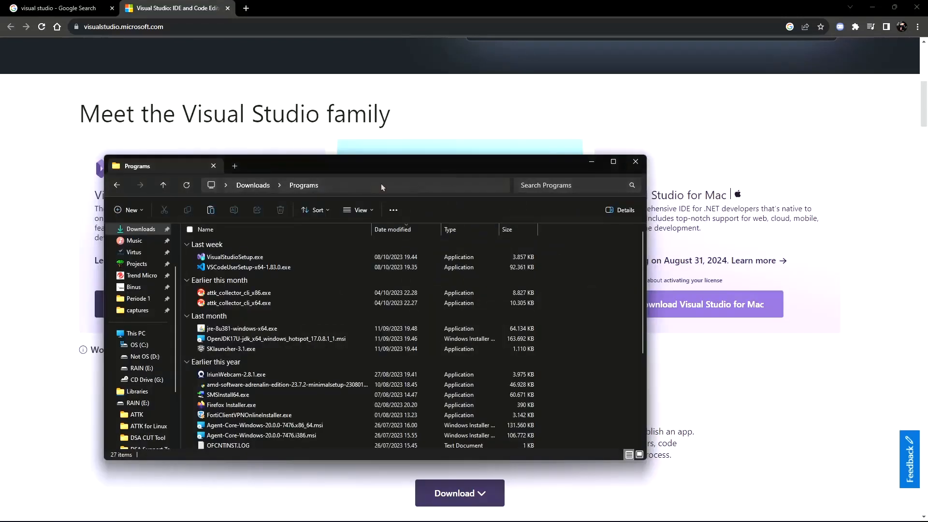
double_click(270, 258)
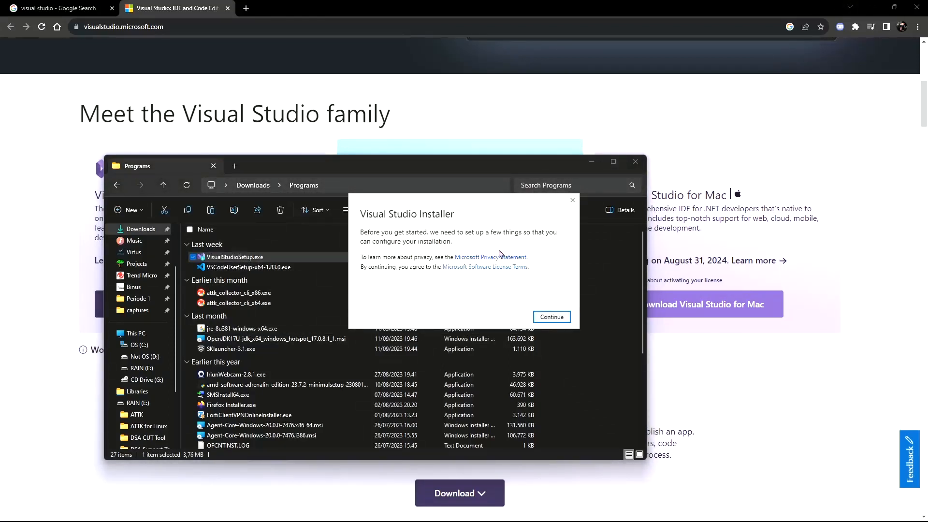
left_click(552, 317)
left_click(591, 162)
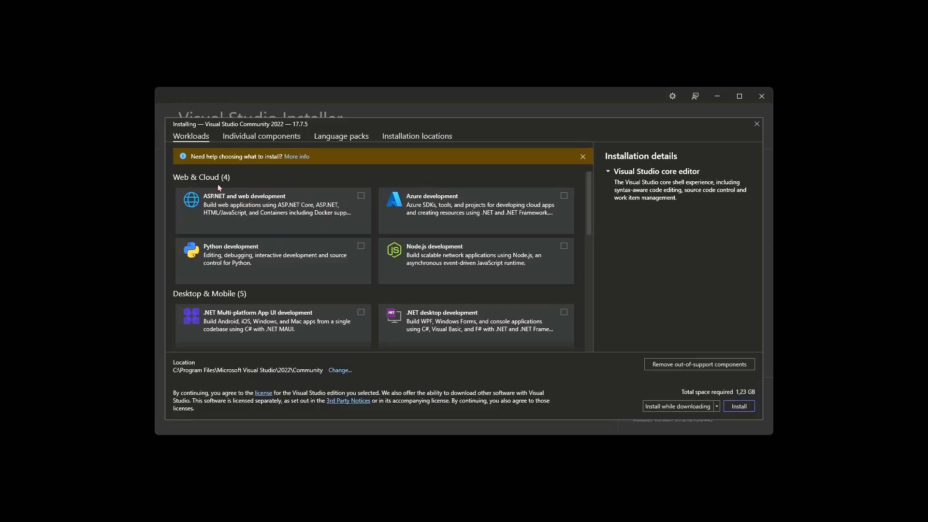
Step: Examine the workloads, individual components, language packs and installation locations offered for Visual Studio Community 2022
scroll(376, 215, "down", 2)
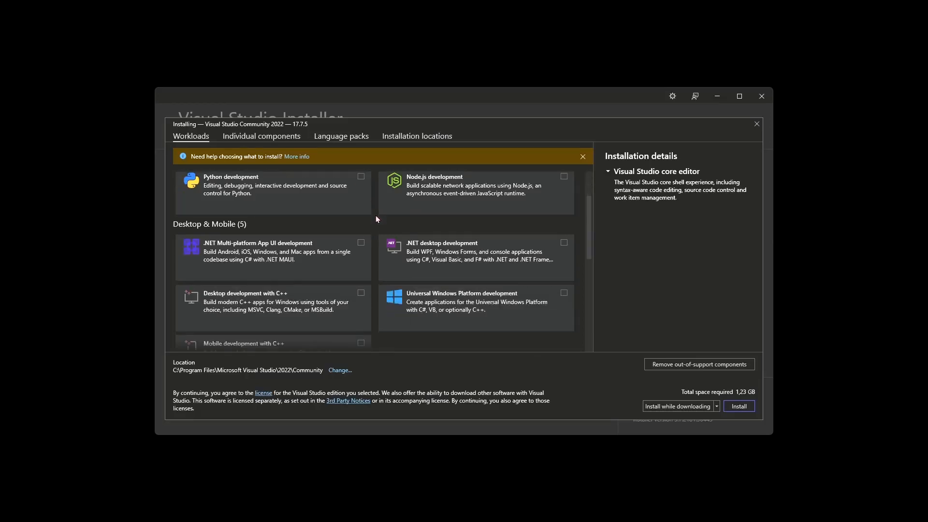
scroll(376, 219, "down", 3)
scroll(376, 219, "down", 3)
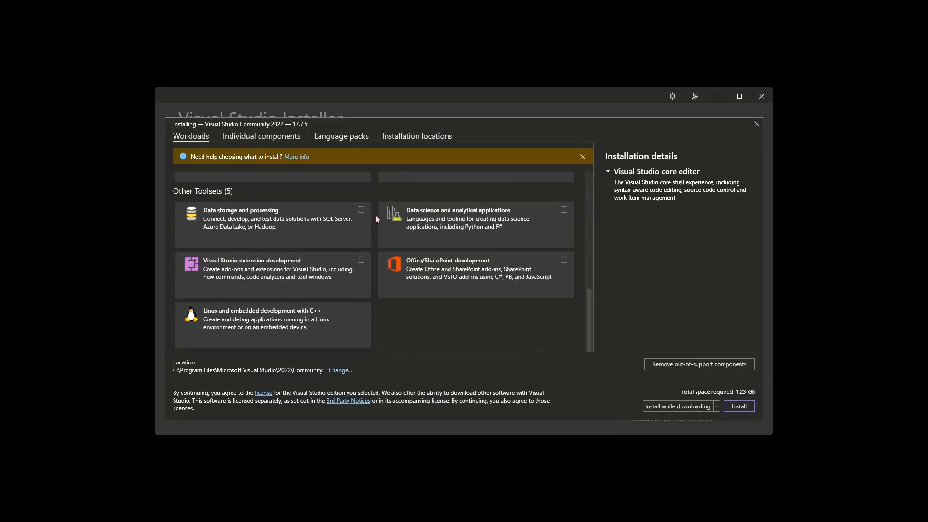
scroll(376, 218, "up", 8)
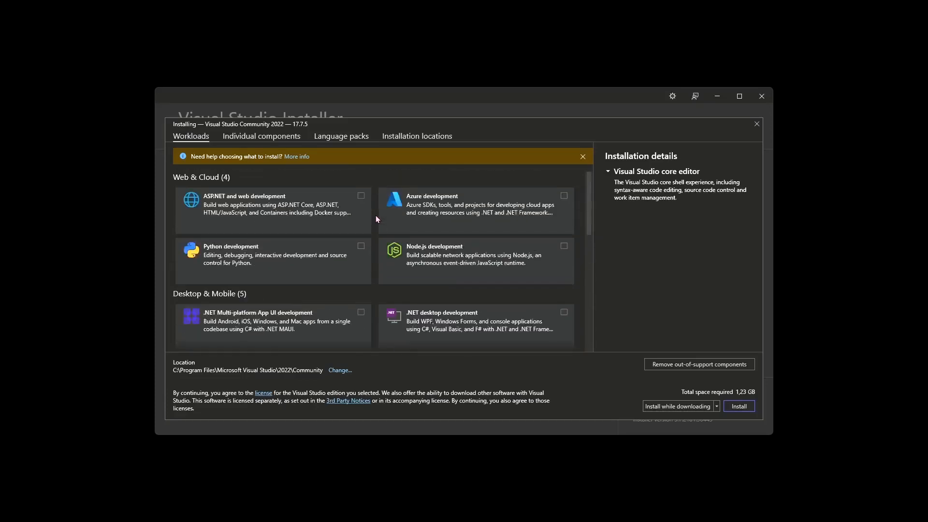
left_click(259, 138)
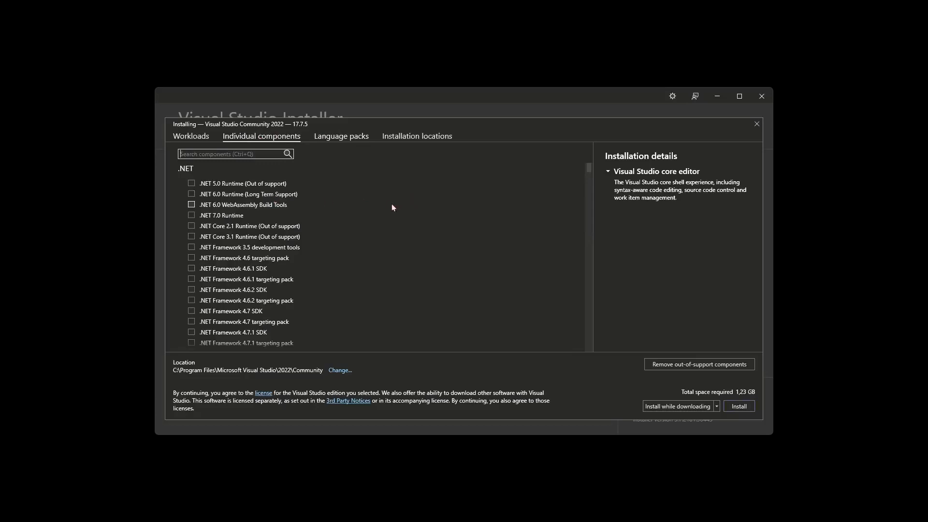
scroll(227, 232, "down", 6)
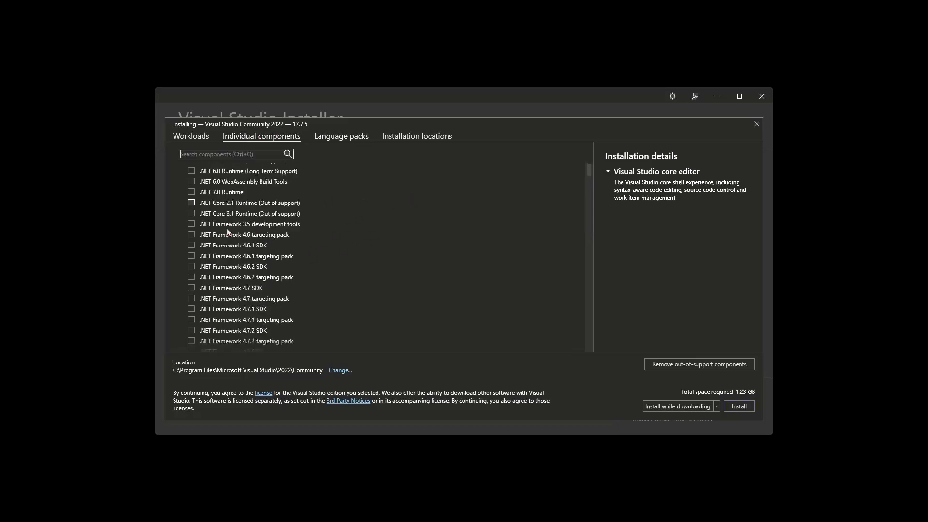
scroll(232, 254, "up", 6)
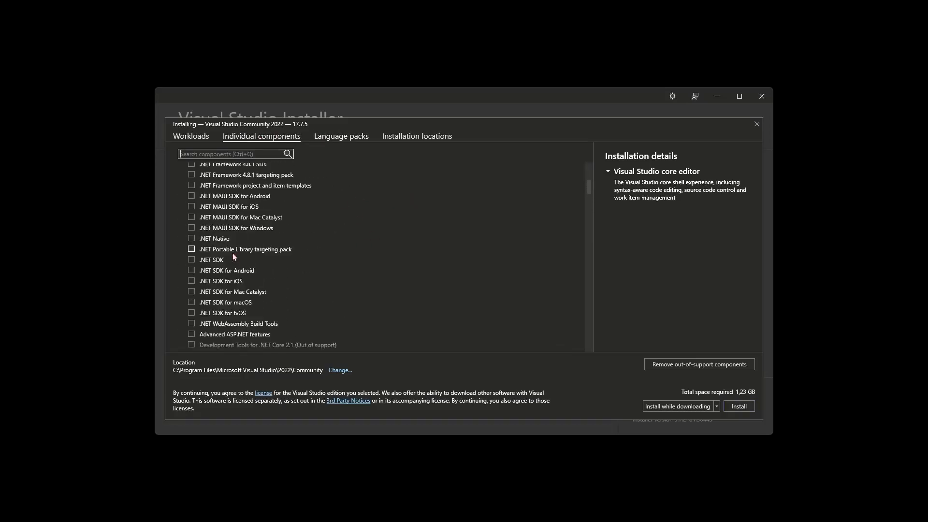
left_click(347, 137)
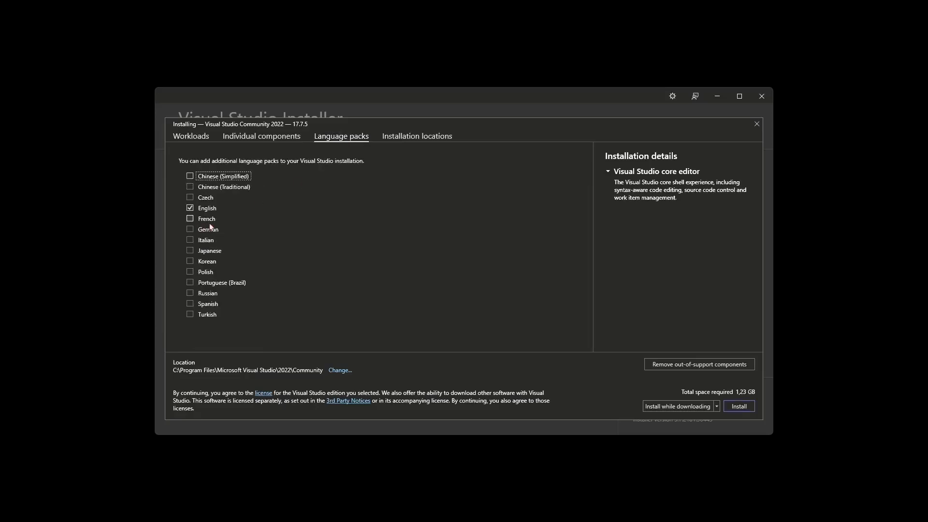
left_click(429, 139)
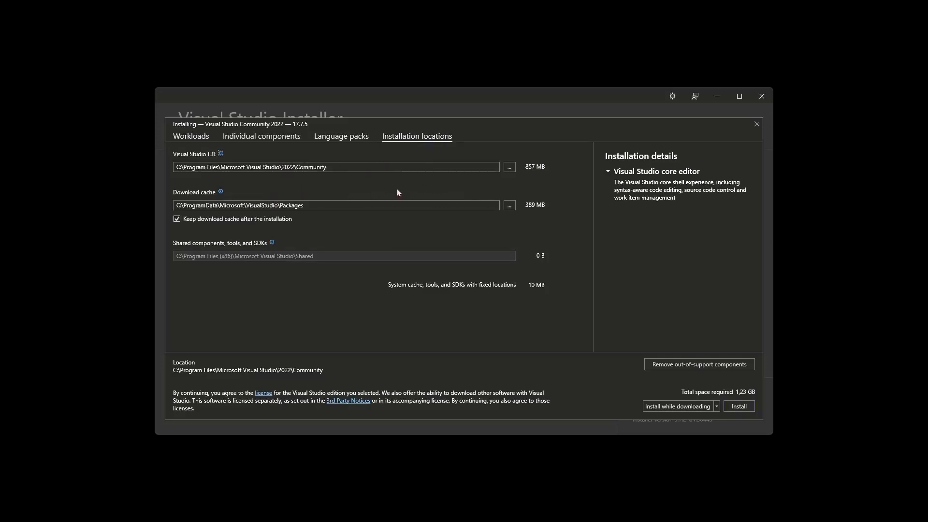
Step: Return to the workloads list and install Visual Studio Community 2022 without selecting any workload
left_click(191, 138)
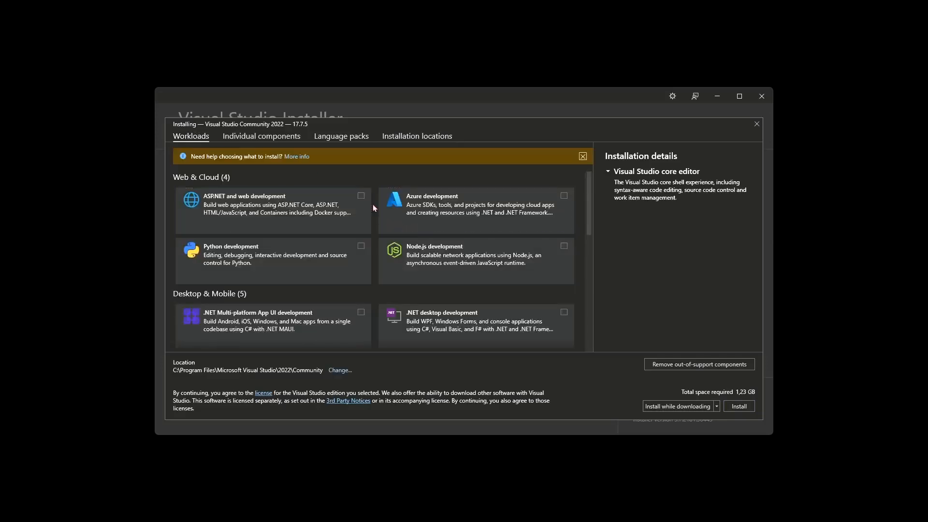
scroll(373, 204, "down", 8)
scroll(373, 207, "down", 2)
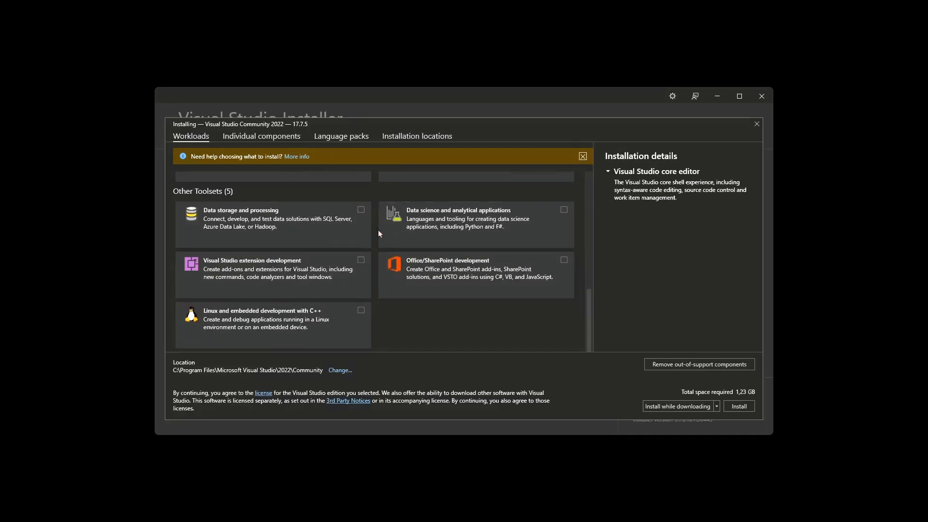
scroll(378, 230, "up", 5)
scroll(384, 270, "up", 2)
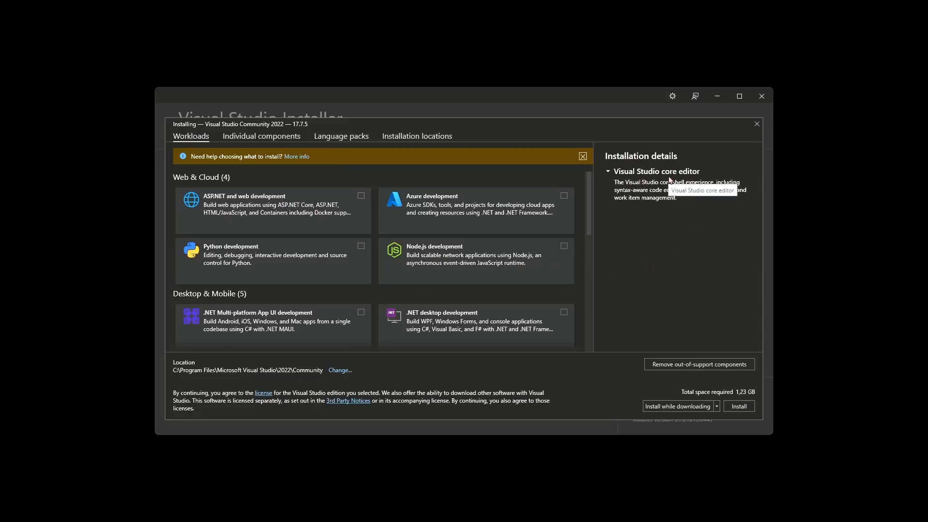
left_click(739, 407)
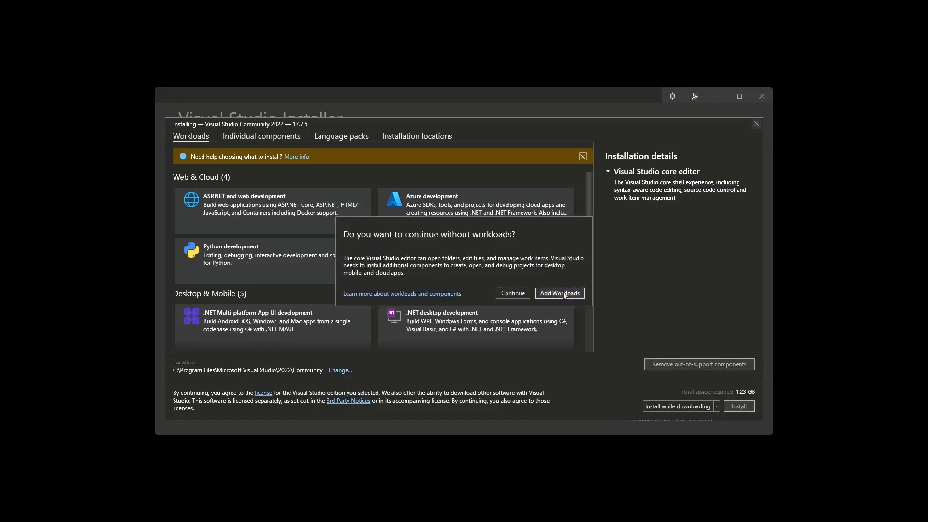
left_click(513, 293)
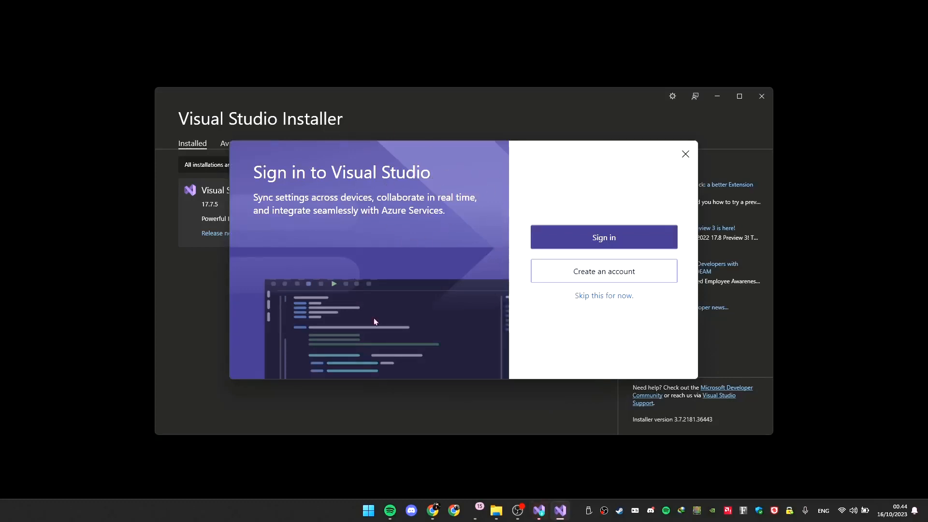
Step: Start Visual Studio without signing in, using General settings and the Dark theme, and bring up an empty workspace without code
left_click(608, 296)
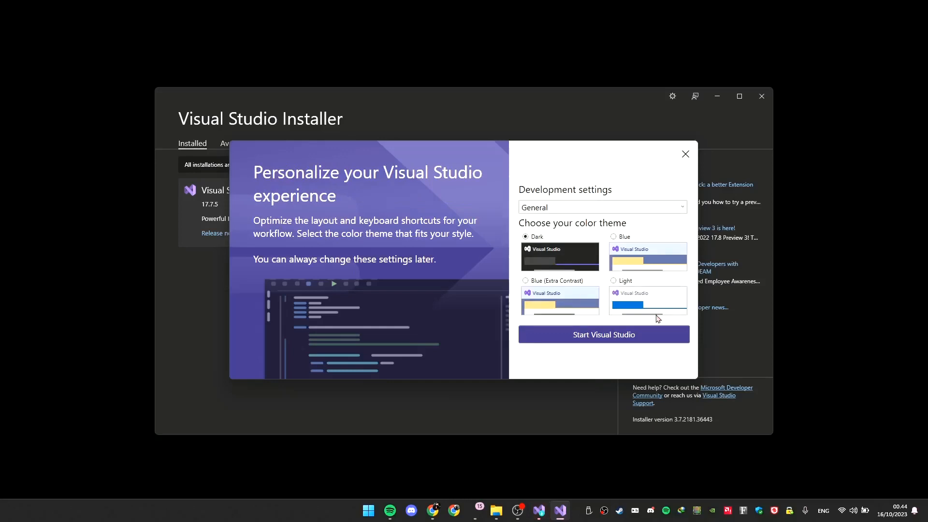
left_click(600, 340)
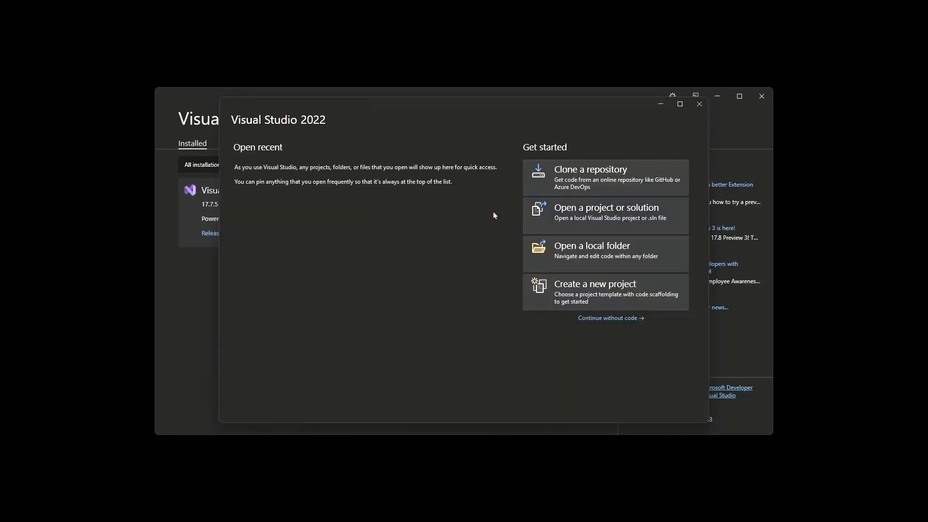
left_click(761, 97)
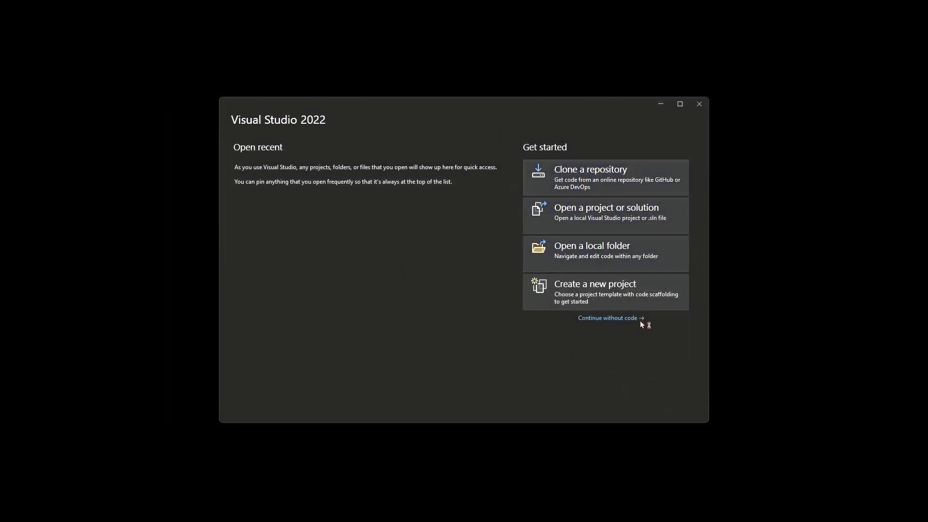
left_click(610, 318)
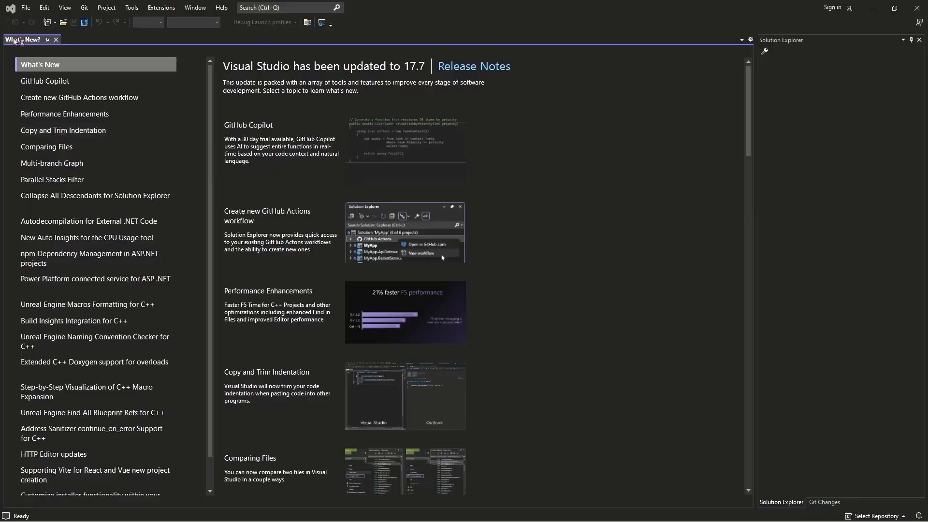
left_click(56, 40)
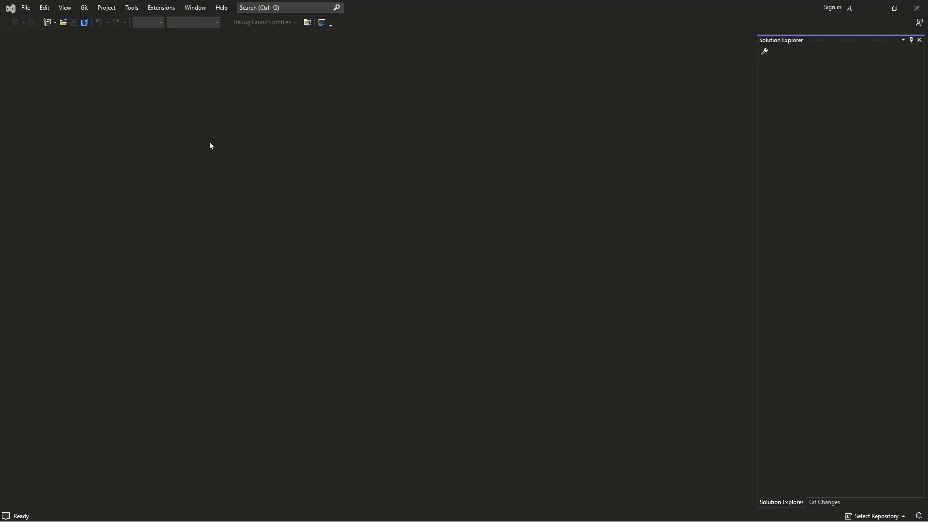
Step: Search the online Visual Studio extensions for "analysis" and download Microsoft Analysis Services Projects 2022
left_click(173, 9)
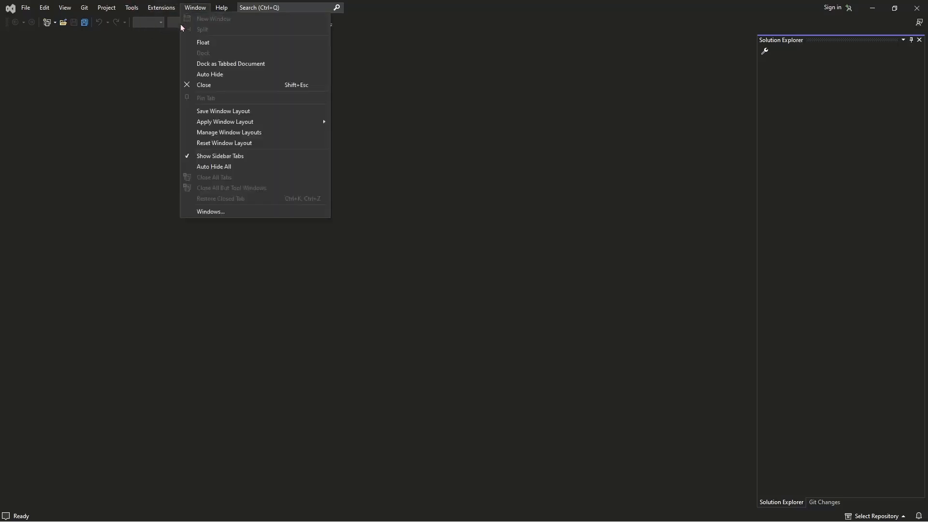
mouse_move(65, 8)
left_click(148, 3)
left_click(163, 8)
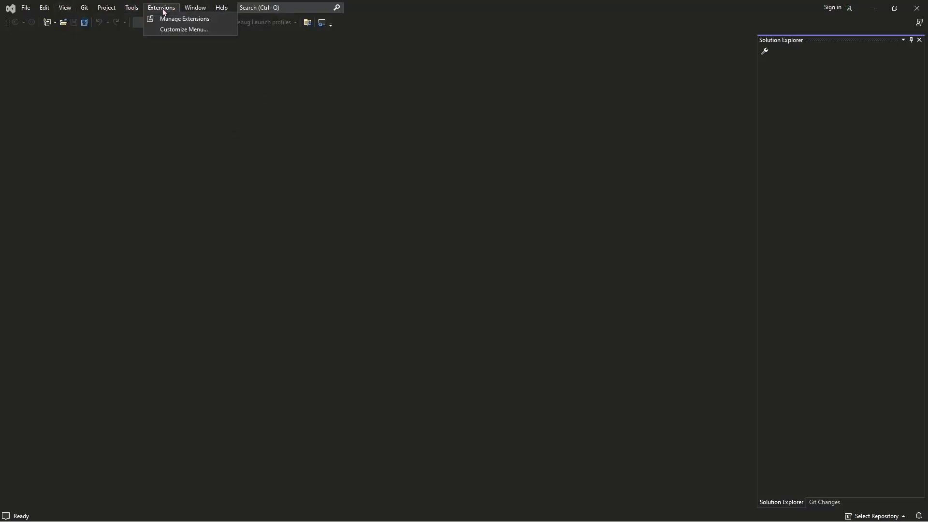
left_click(159, 19)
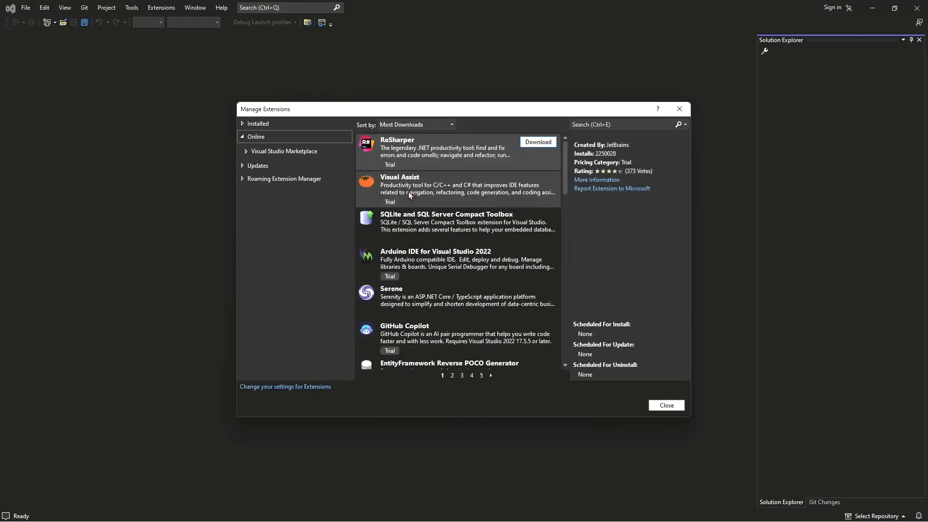
left_click(605, 124)
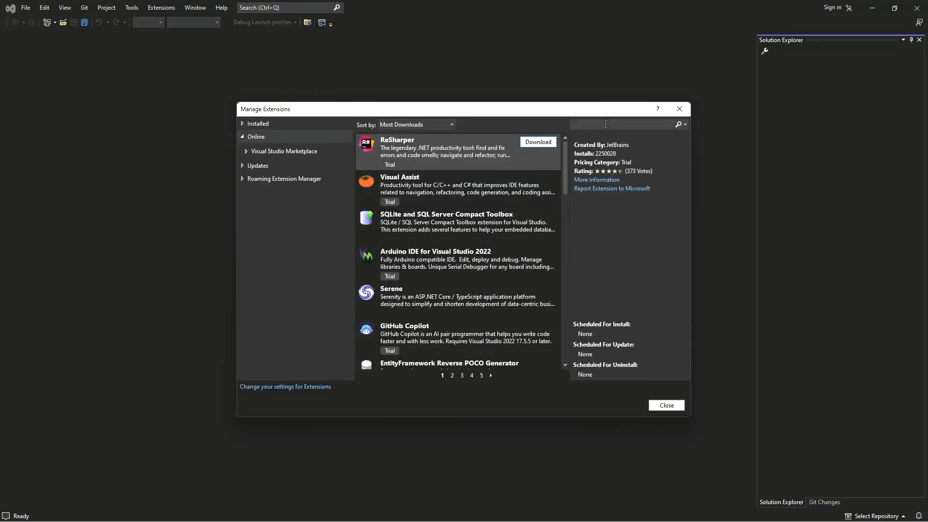
type("analysis")
key("Return")
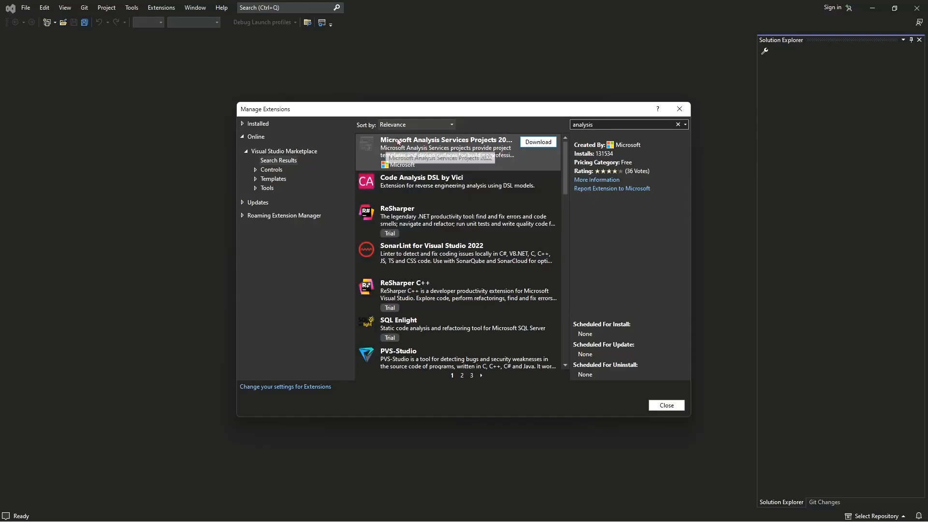
left_click(541, 143)
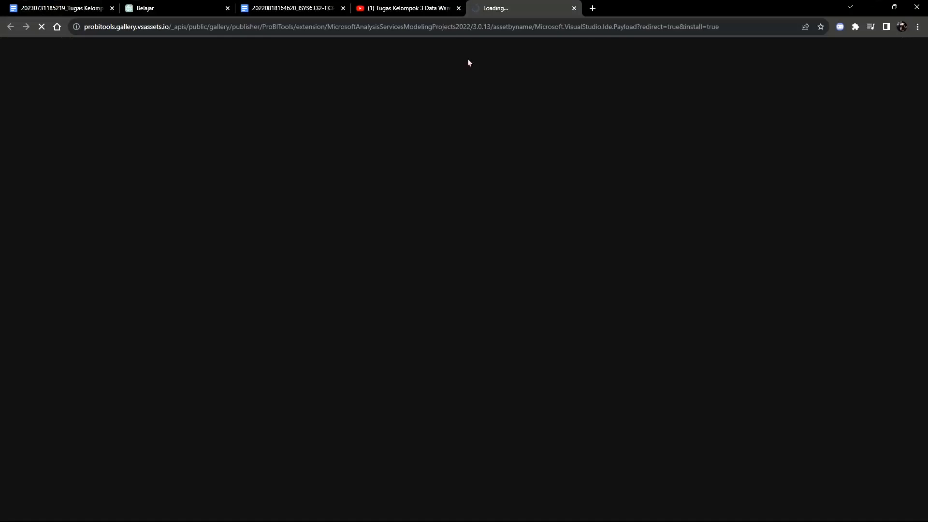
Step: Install the downloaded Microsoft.DataTools.AnalysisServices.vsix extension into Visual Studio Community 2022 and close its installer
left_click(458, 8)
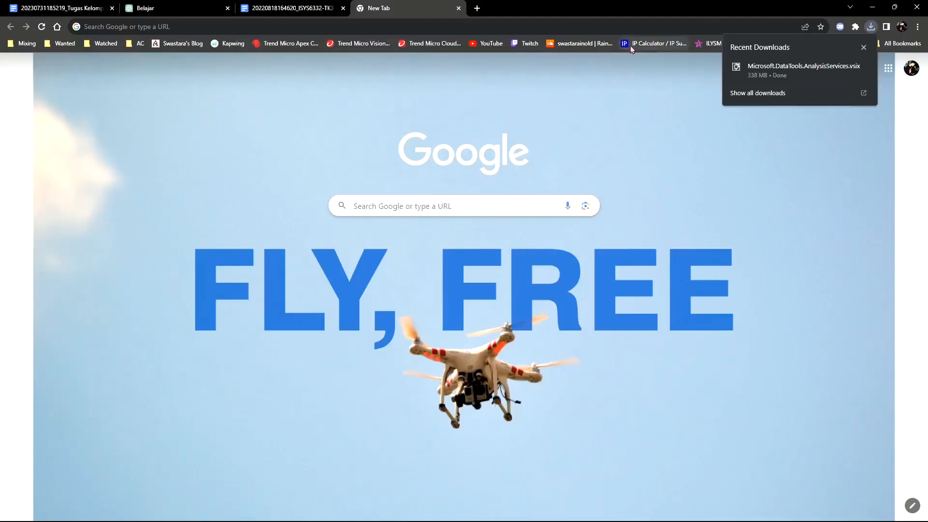
left_click(769, 68)
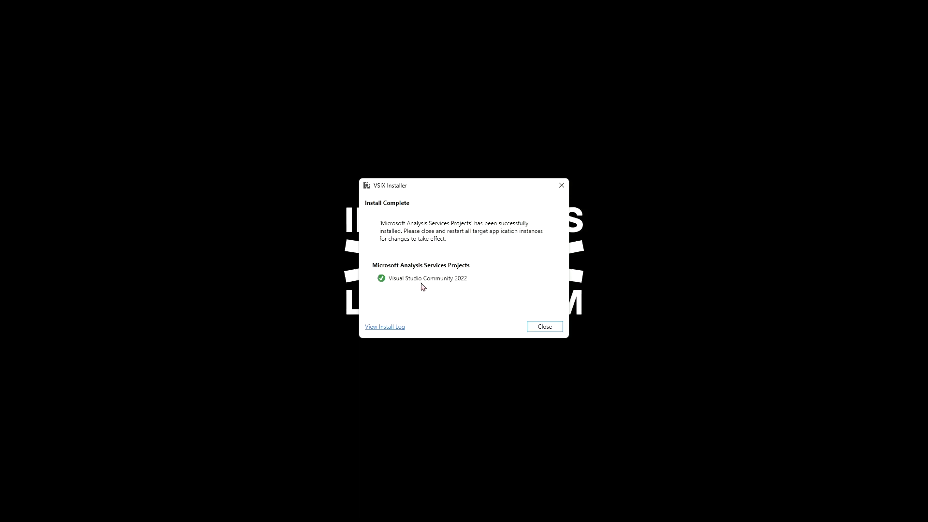
left_click(543, 328)
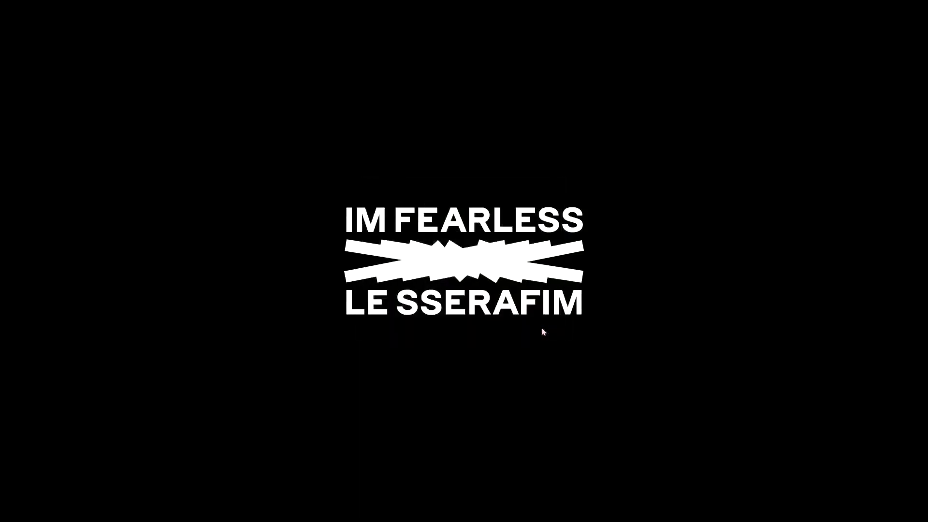
Step: Start Visual Studio 2022 again and continue without code into an empty workspace
key("super")
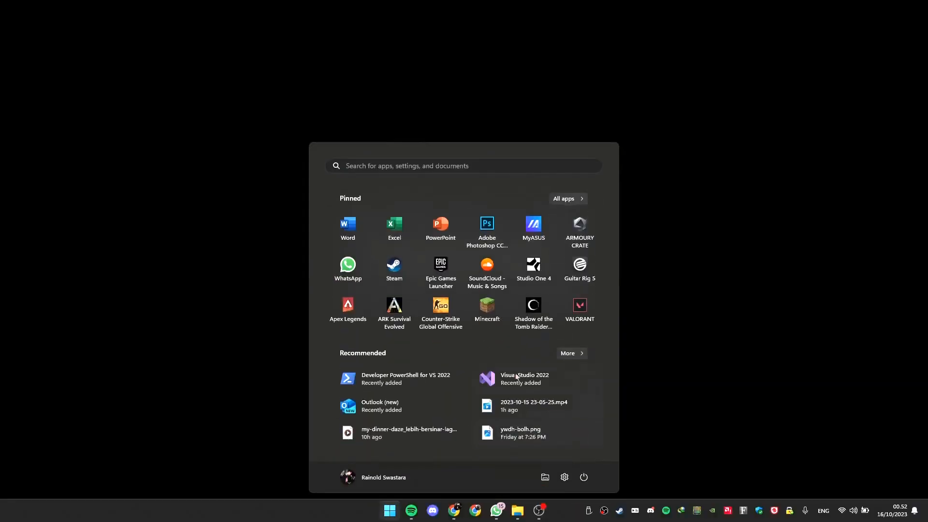
left_click(531, 377)
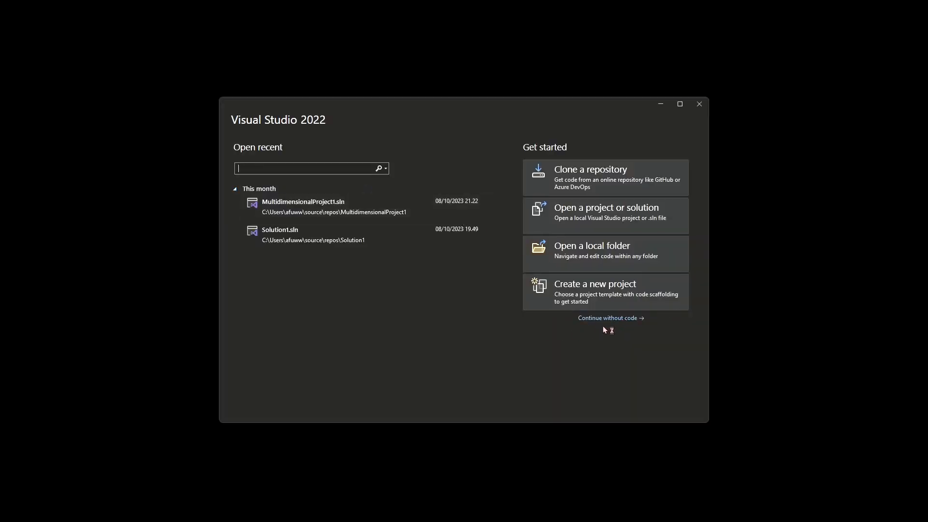
left_click(607, 319)
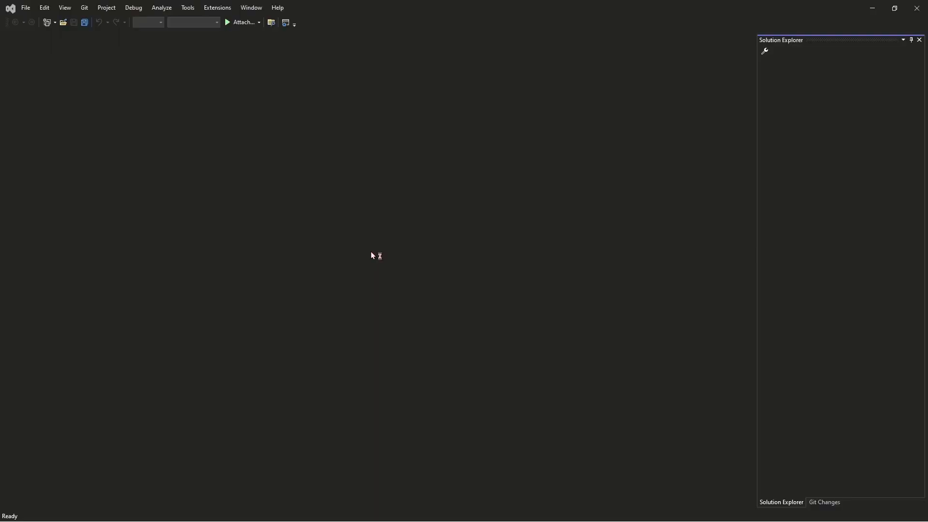
Step: Search the online Visual Studio extensions for "sql" and download SQL Server Integration Services Projects 2022
left_click(219, 8)
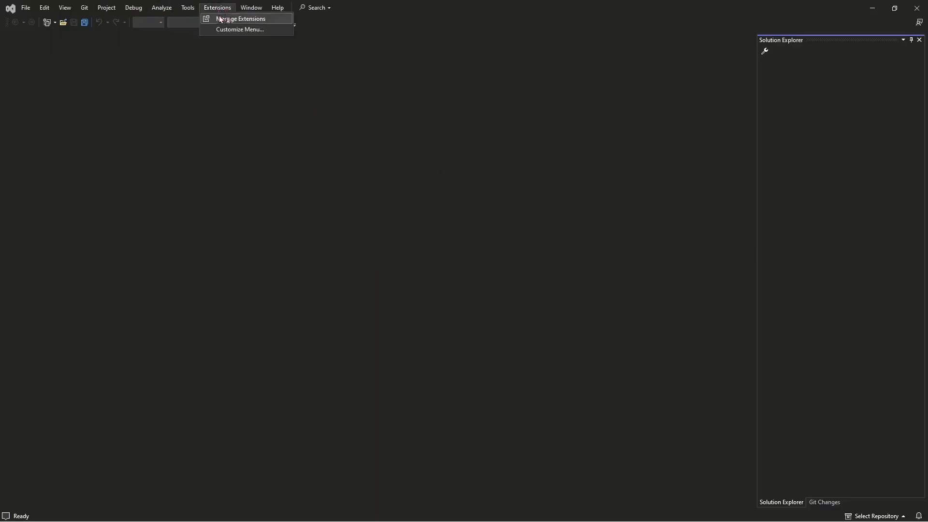
left_click(220, 19)
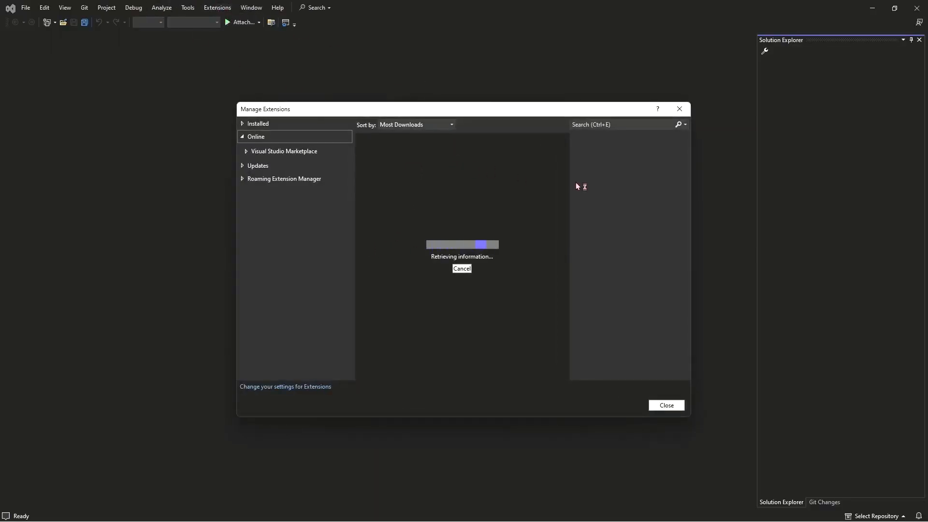
left_click(597, 122)
type("s")
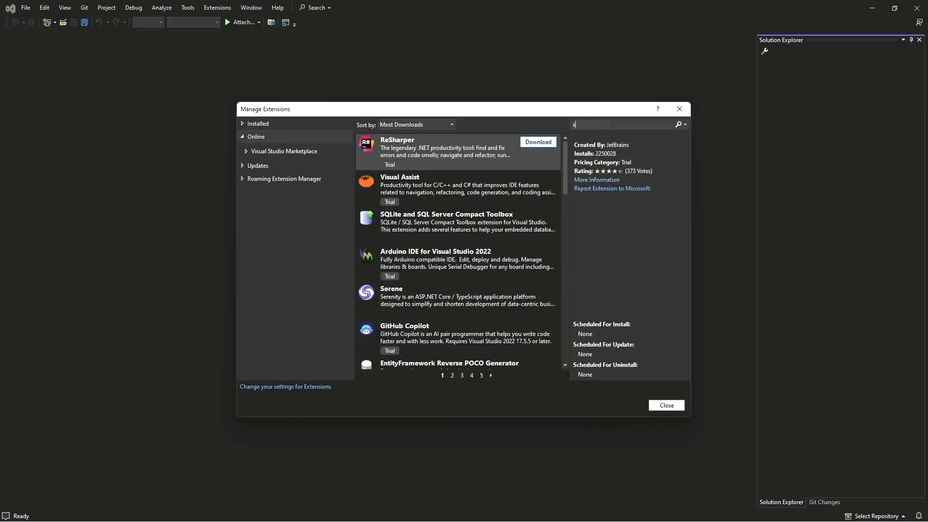
type("ql")
key("Return")
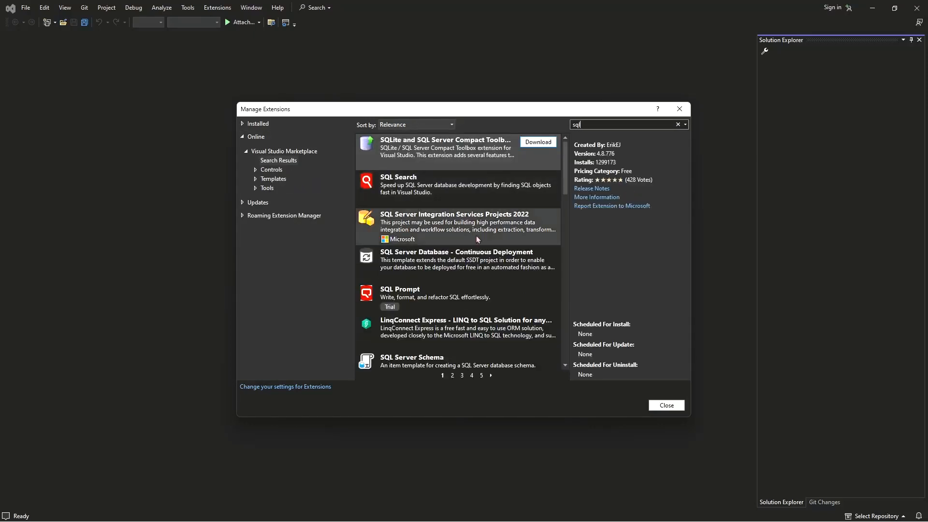
left_click(458, 225)
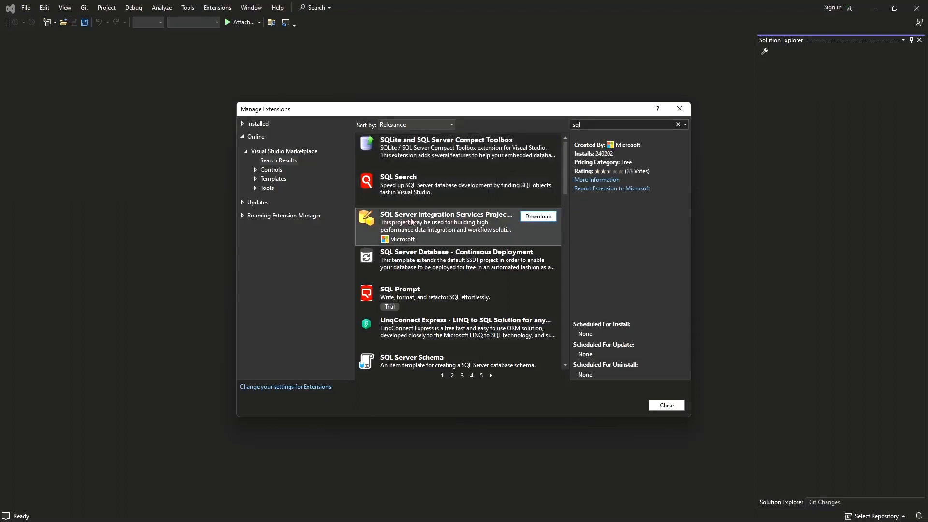
left_click(538, 216)
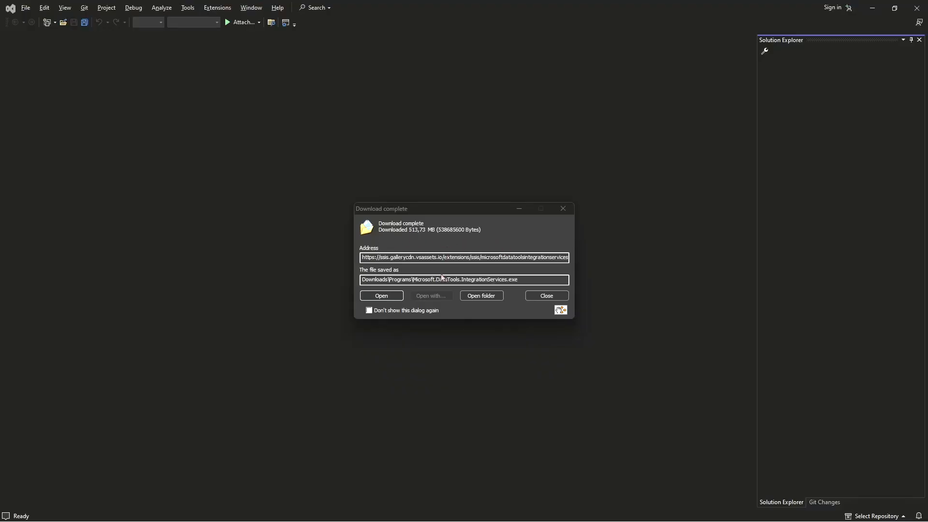
Step: Run the downloaded Integration Services installer in English (United States), accept the license terms and install it to Visual Studio Community 2022
left_click(385, 295)
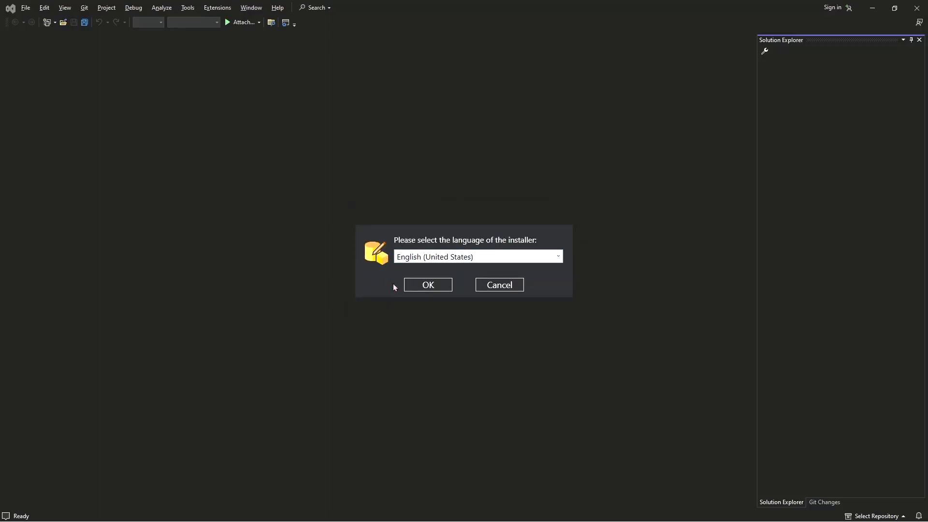
left_click(431, 286)
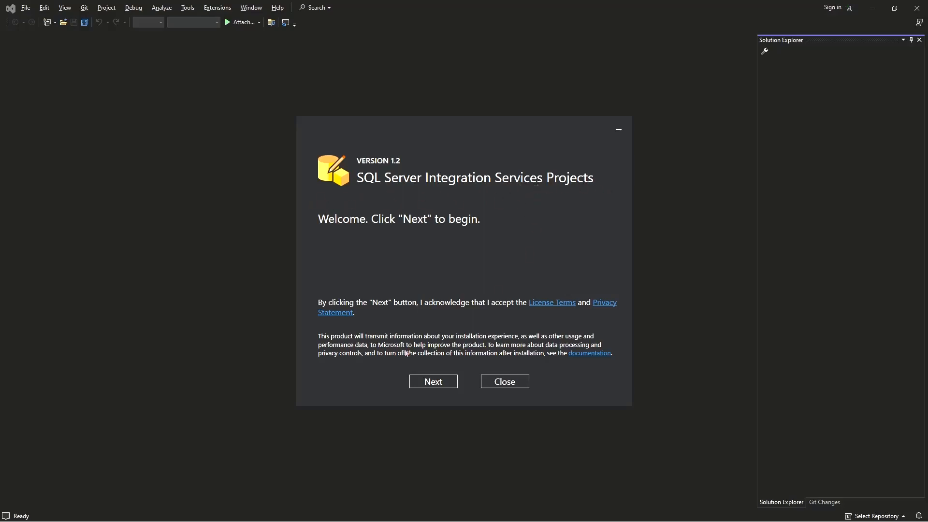
left_click(427, 384)
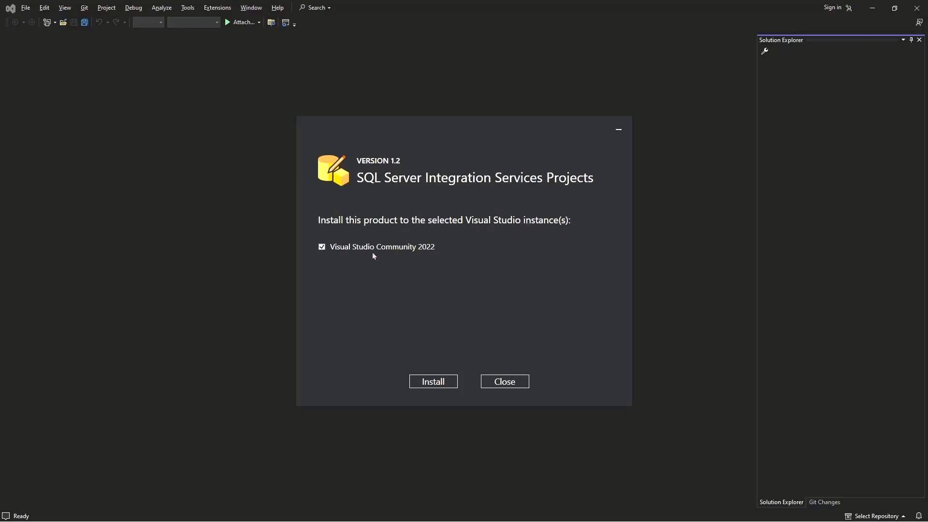
left_click(434, 382)
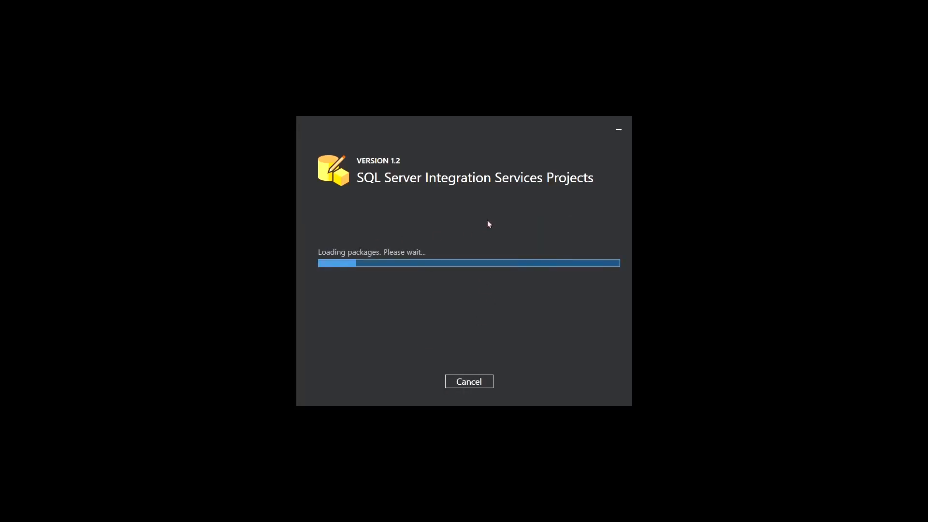